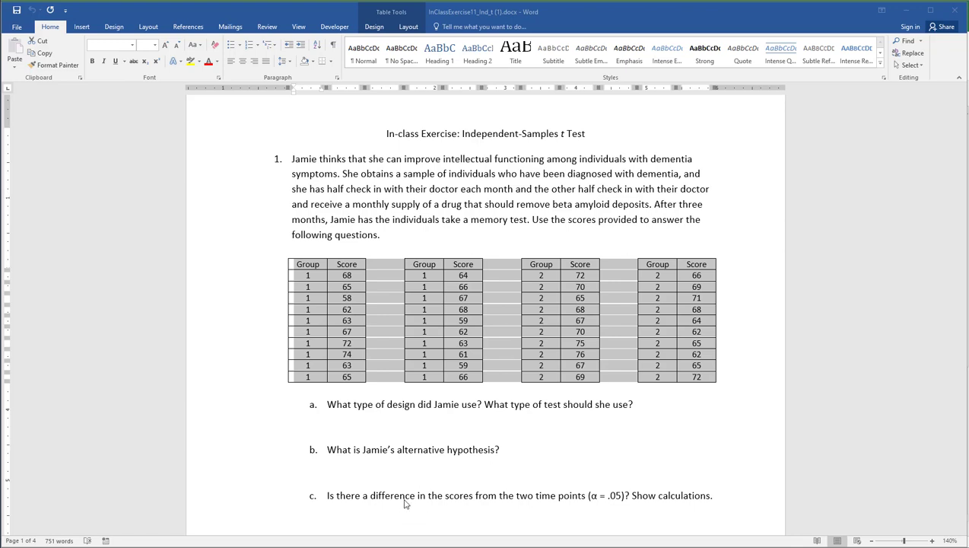
Answer question a beneath its text with "Between-subjects design; Experimental Design".
click(409, 423)
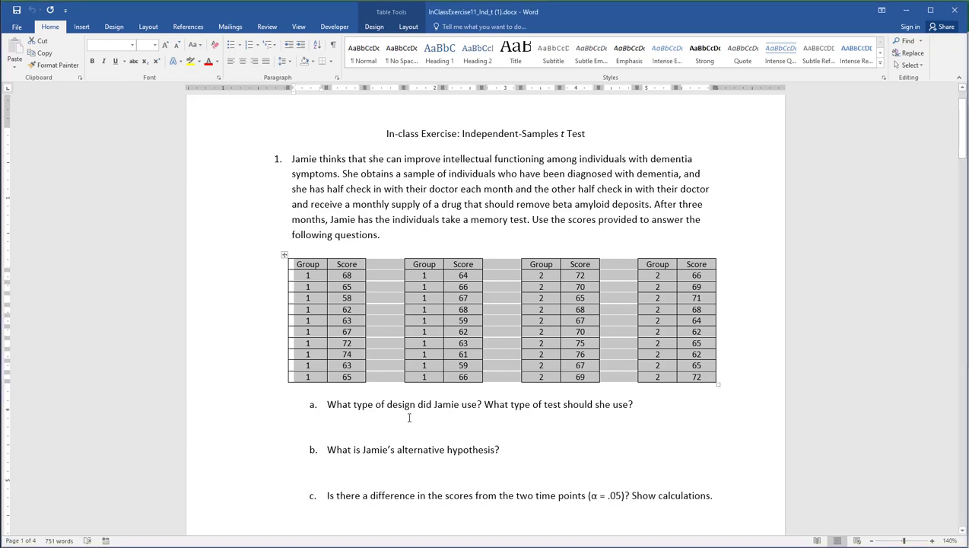
click(409, 419)
text(B)
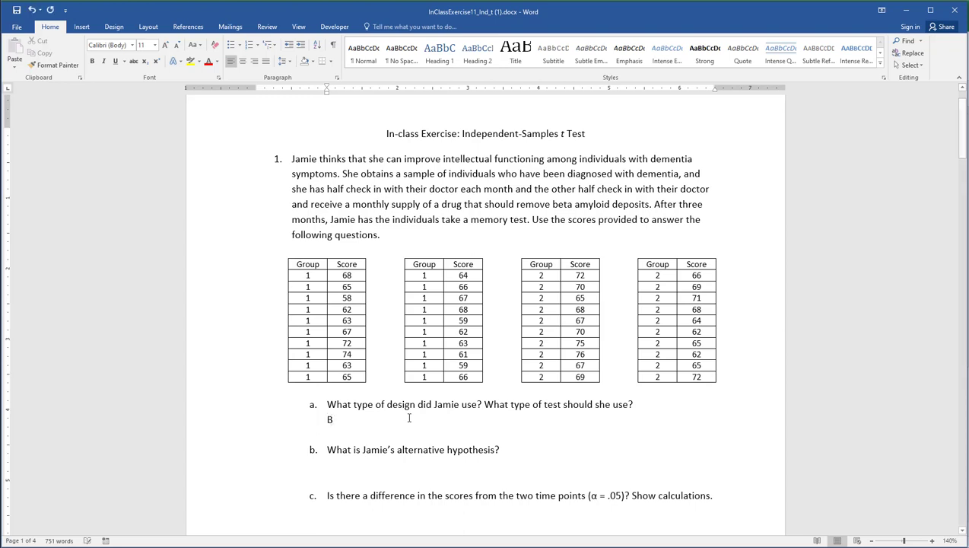
text(etween)
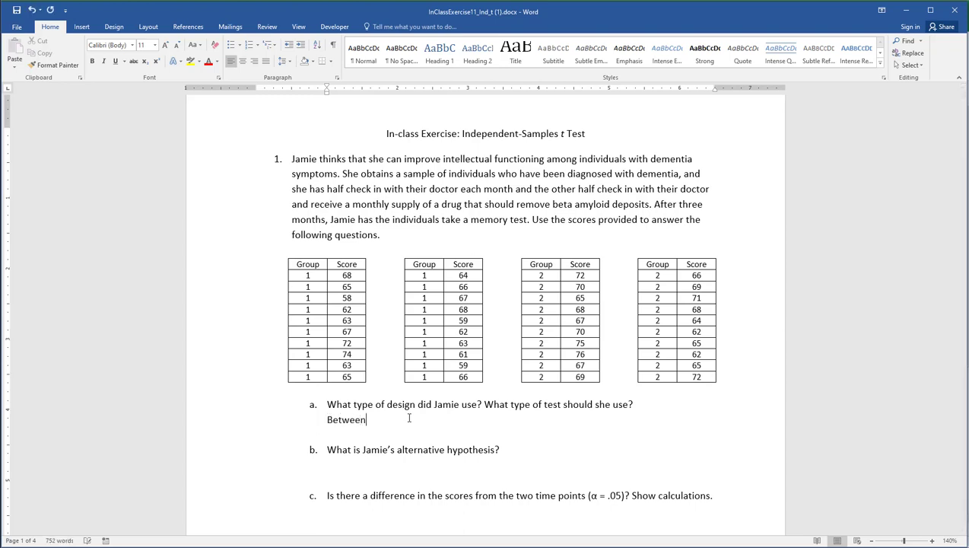
text(-subjects design)
text(; Experimental Deis)
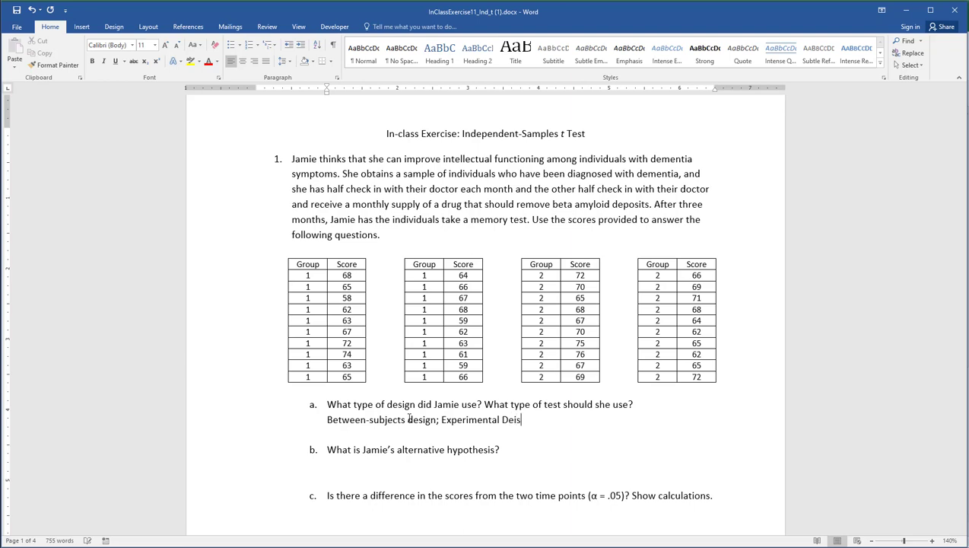
key(BackSpace)
text(sign)
key(Down)
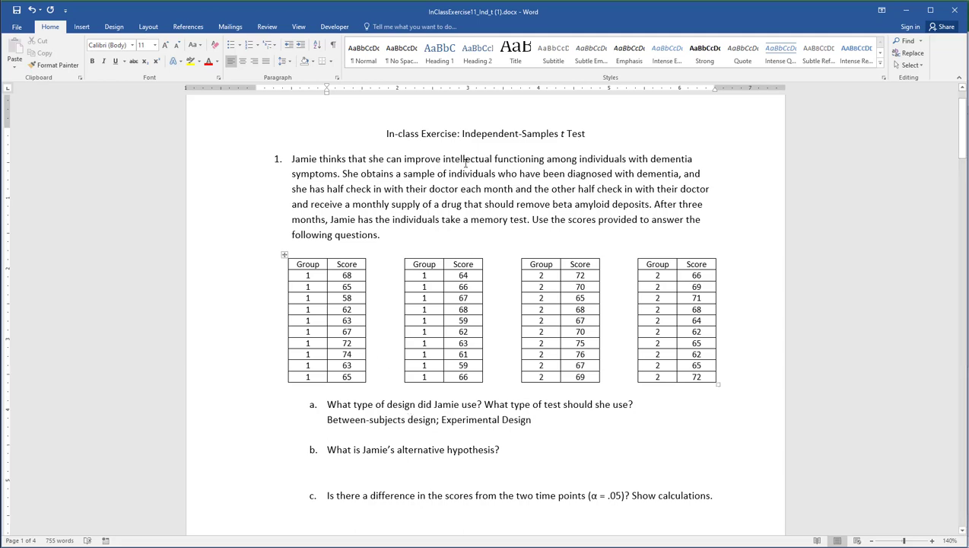
Bold "Independent-Samples t Test" in the document title and add "Independent-samples t test" as the second answer line of question a.
drag(460, 134, 590, 130)
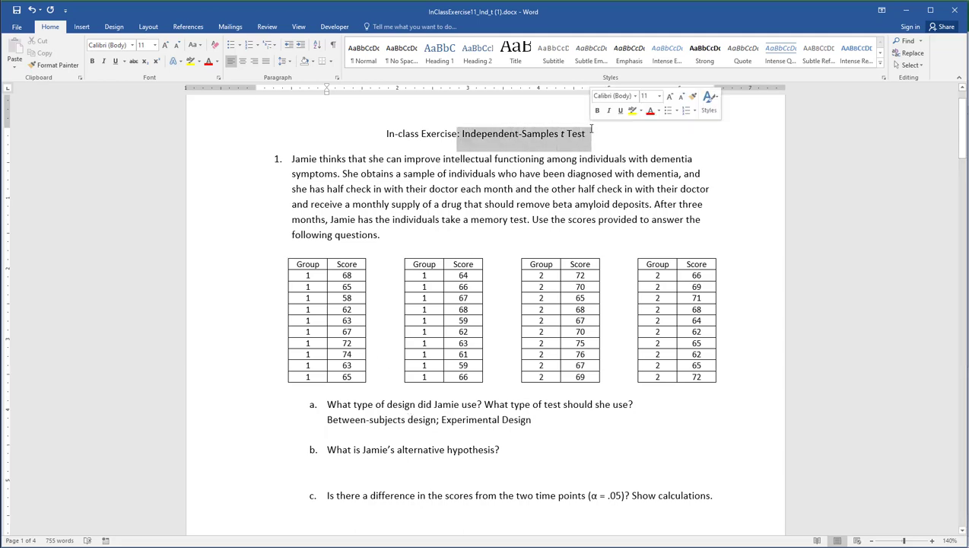
key(ctrl+b)
click(418, 439)
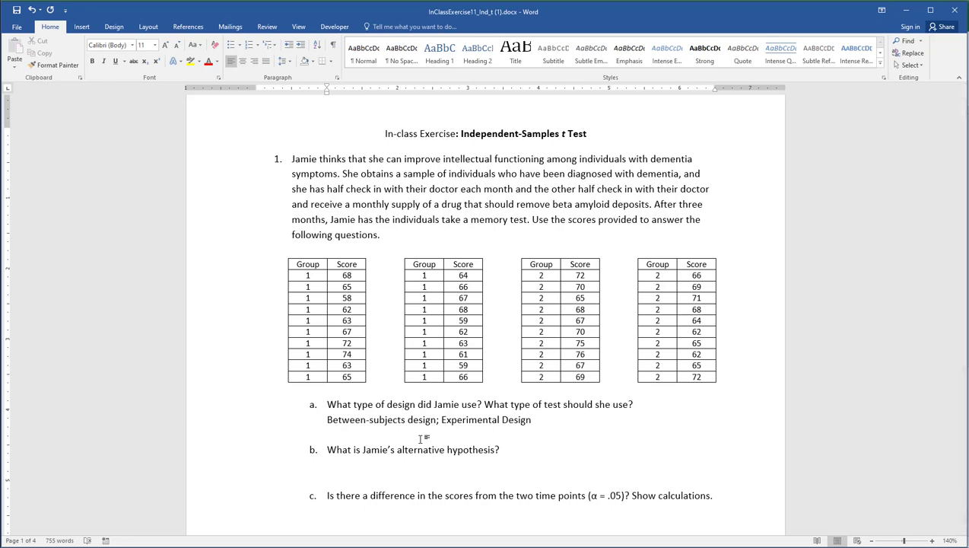
text(Independent-samples t te)
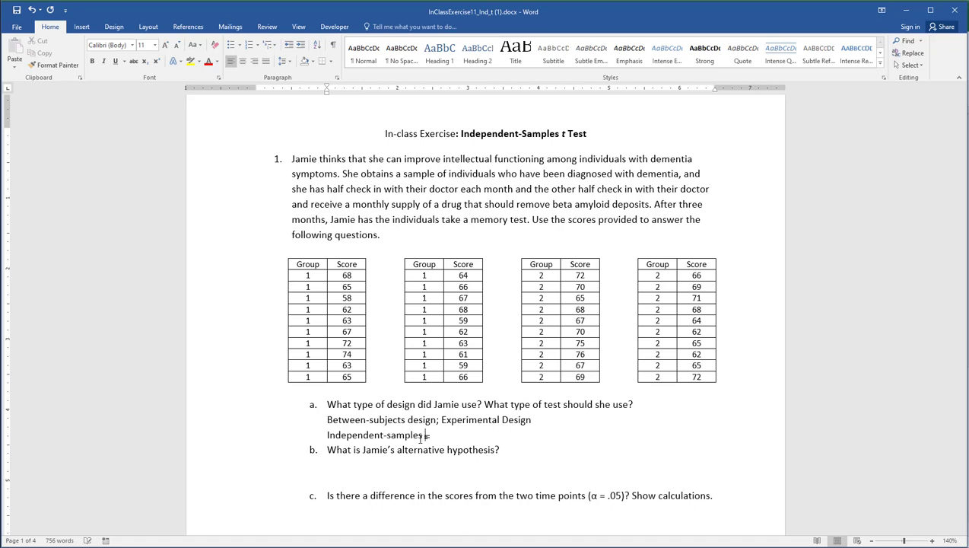
text(st)
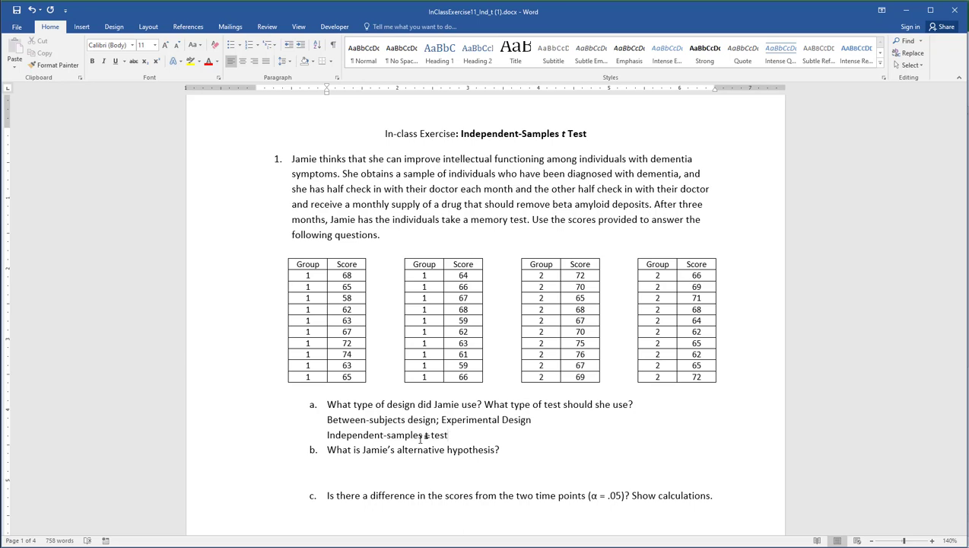
Bold the word "improve" in the first sentence of the problem description.
click(455, 464)
double_click(420, 160)
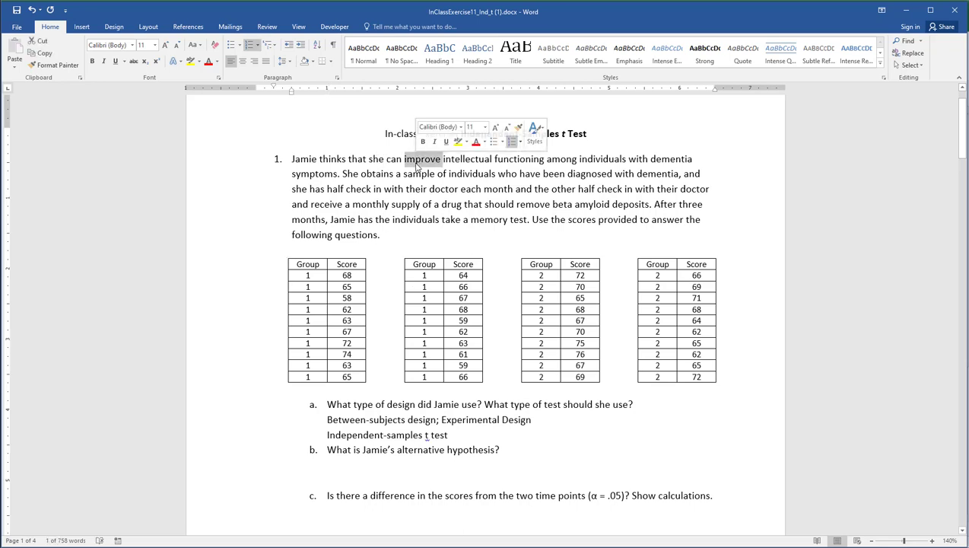
click(427, 466)
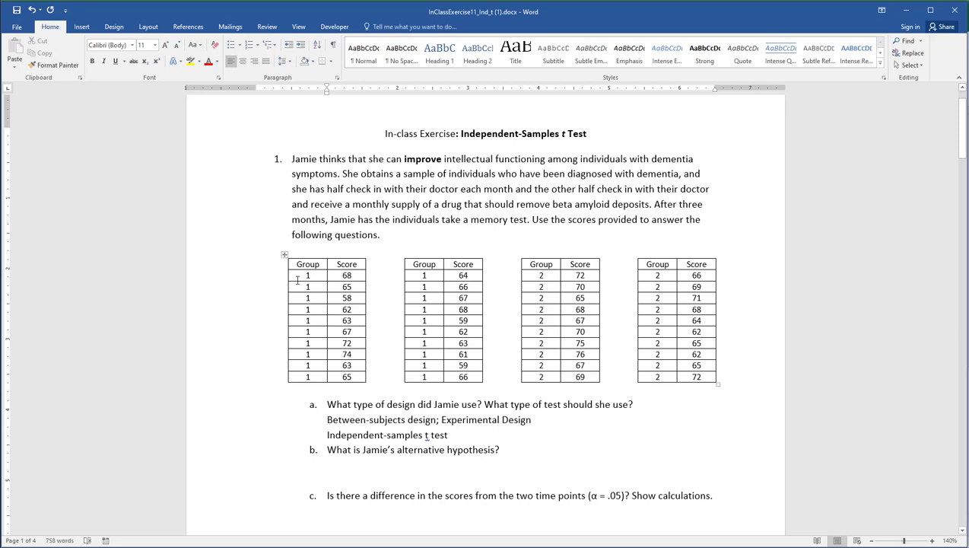
drag(304, 277, 308, 376)
drag(537, 278, 541, 373)
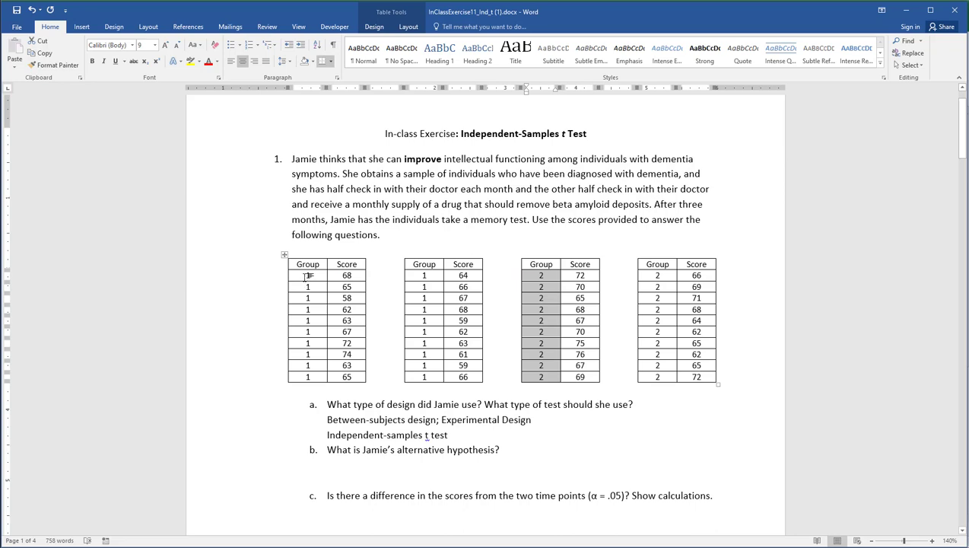
drag(307, 277, 308, 378)
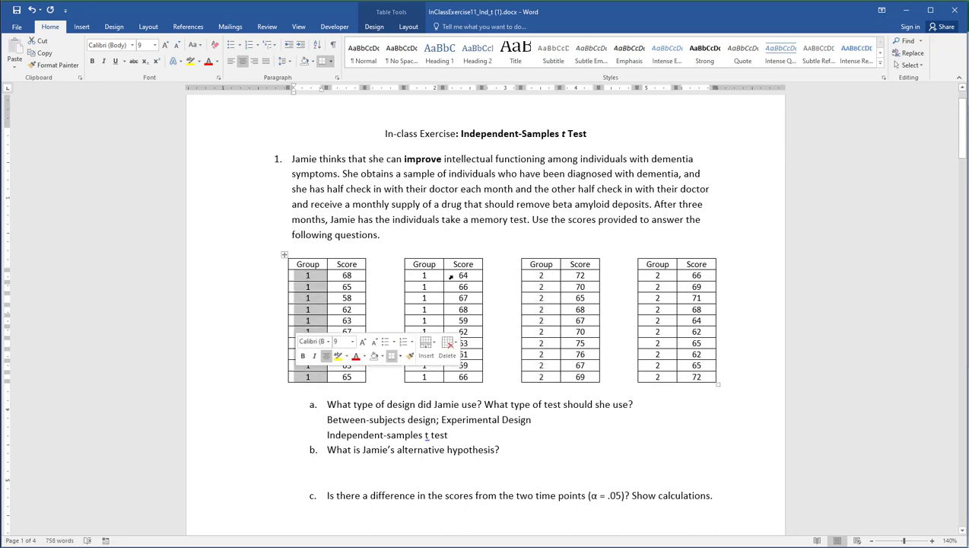
drag(533, 275, 543, 378)
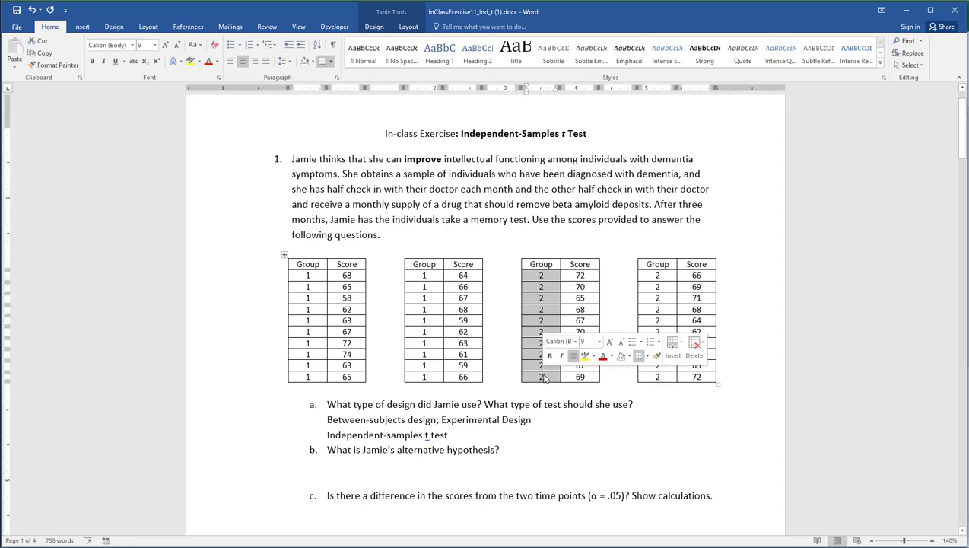
Insert an equation containing x with a bar accent on the answer line of question b.
click(416, 461)
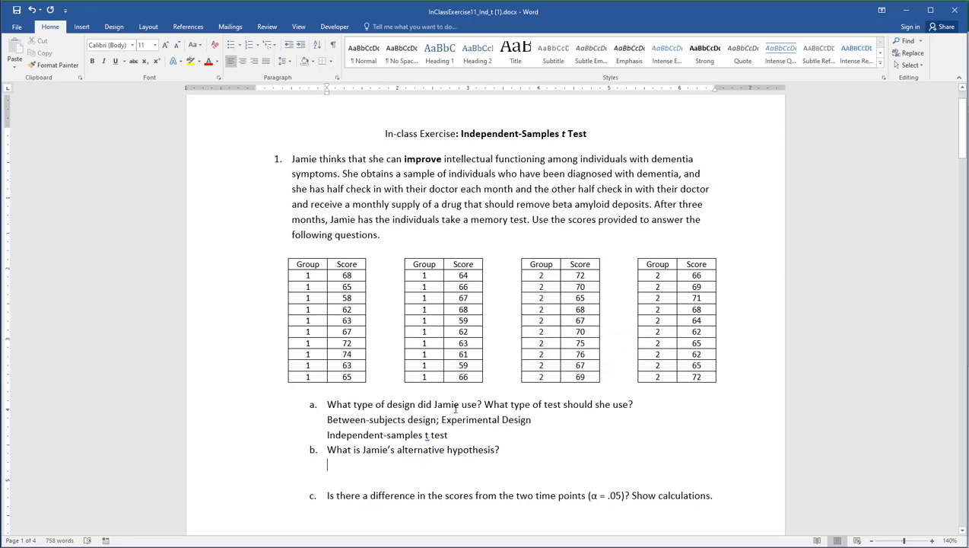
click(82, 28)
click(756, 64)
click(786, 449)
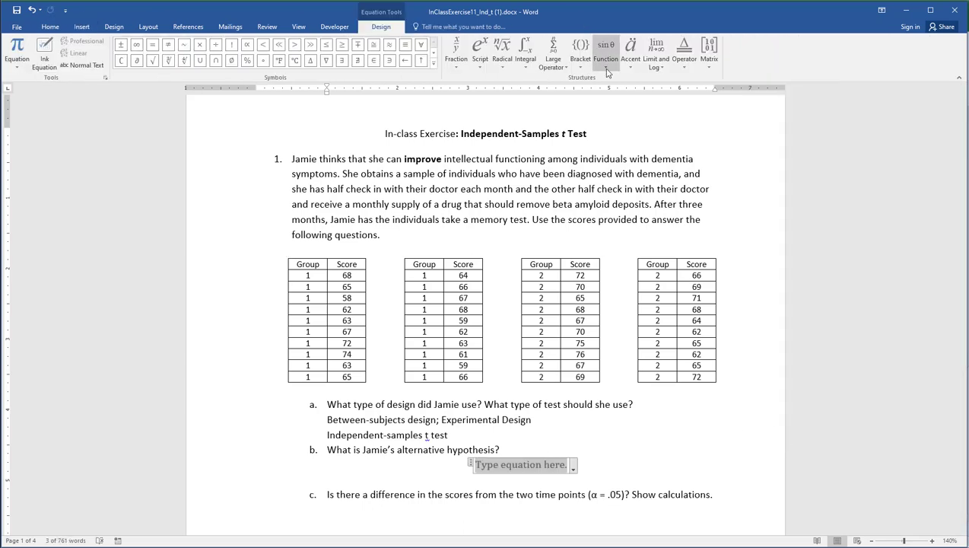
click(629, 65)
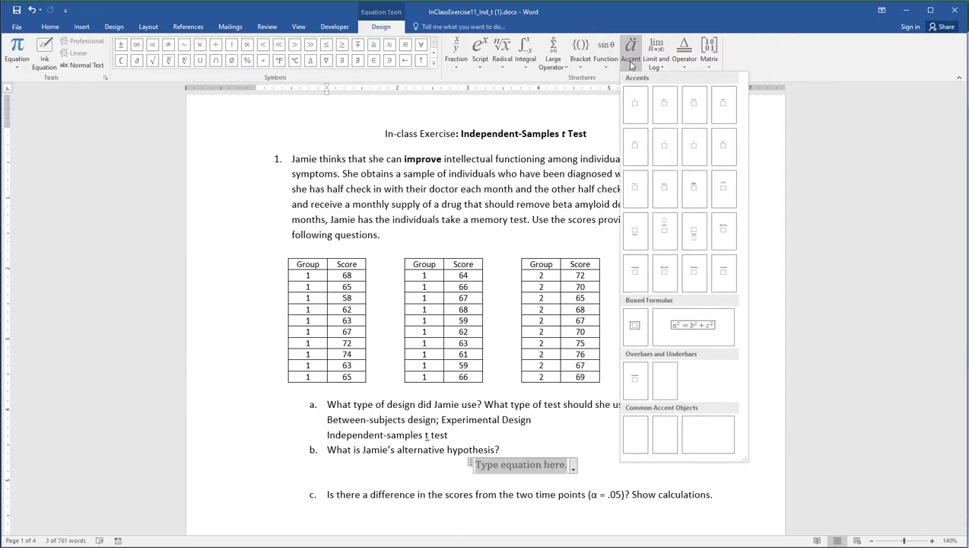
click(665, 195)
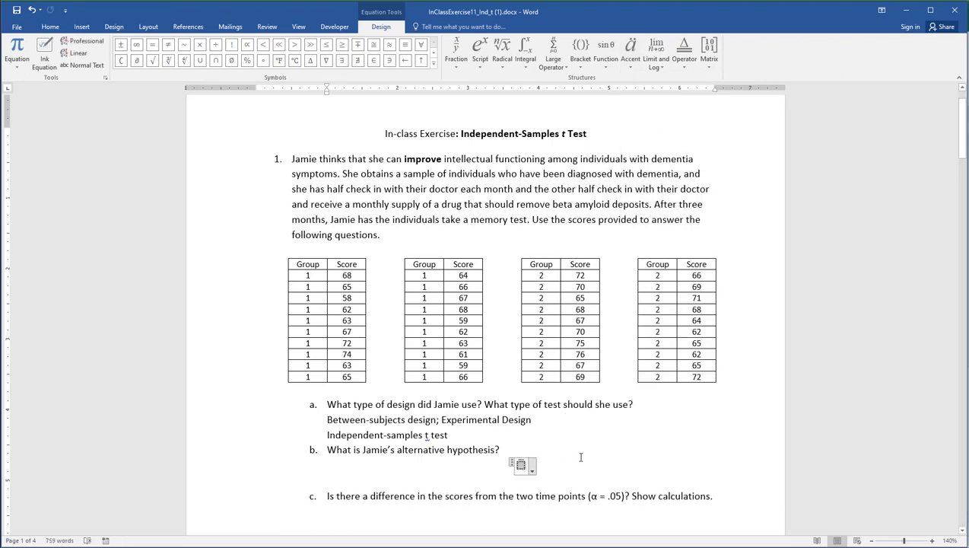
text(x̄)
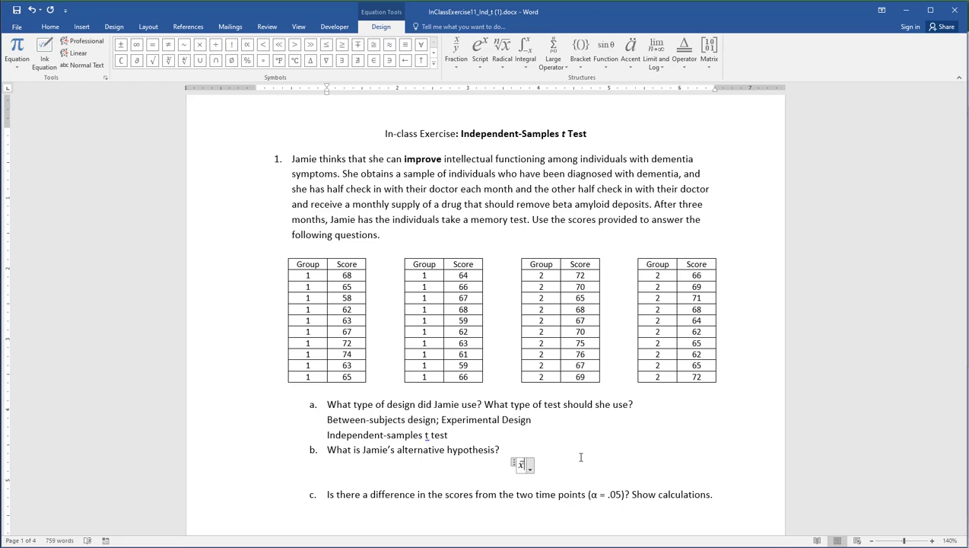
click(581, 456)
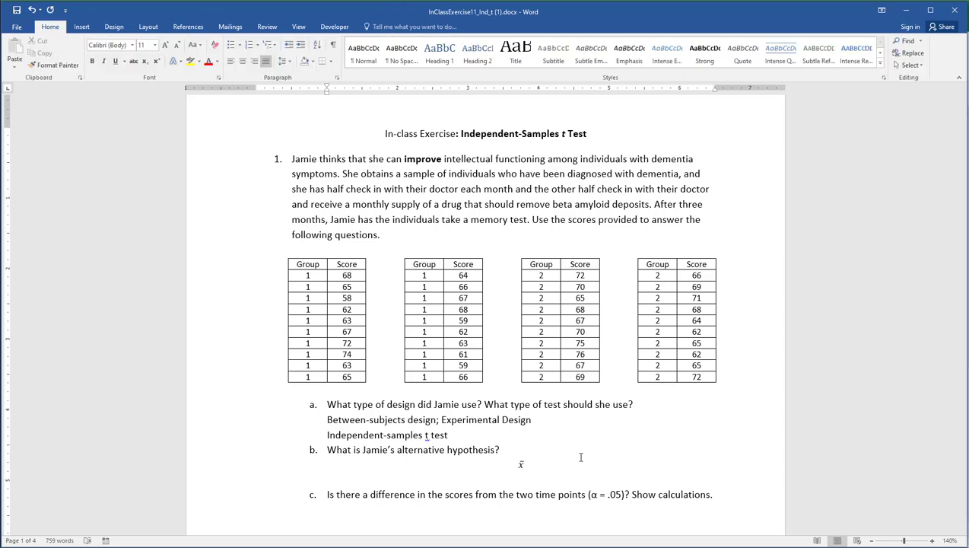
Add "Exp" as a subscript after the x̄ and follow it with a normal-size ">" sign.
text(Exp)
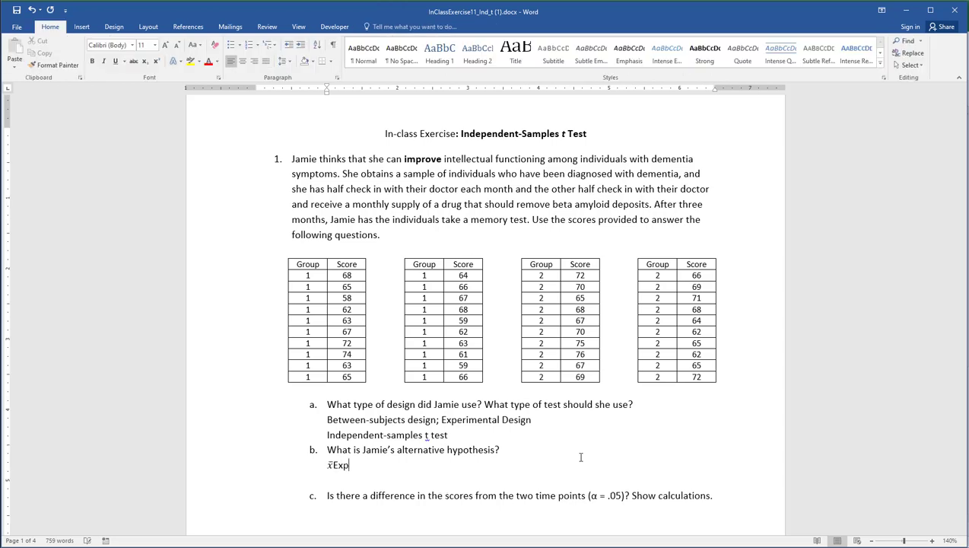
double_click(339, 466)
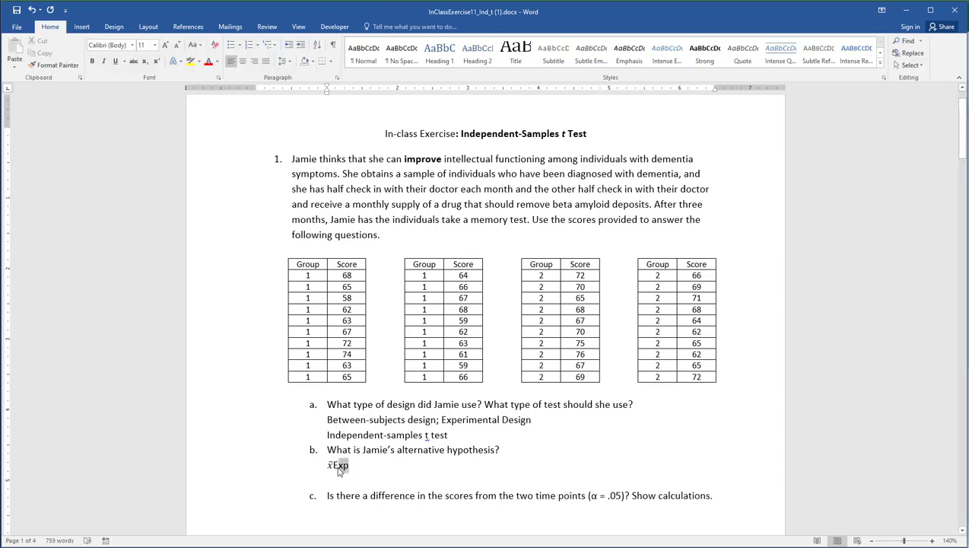
click(149, 66)
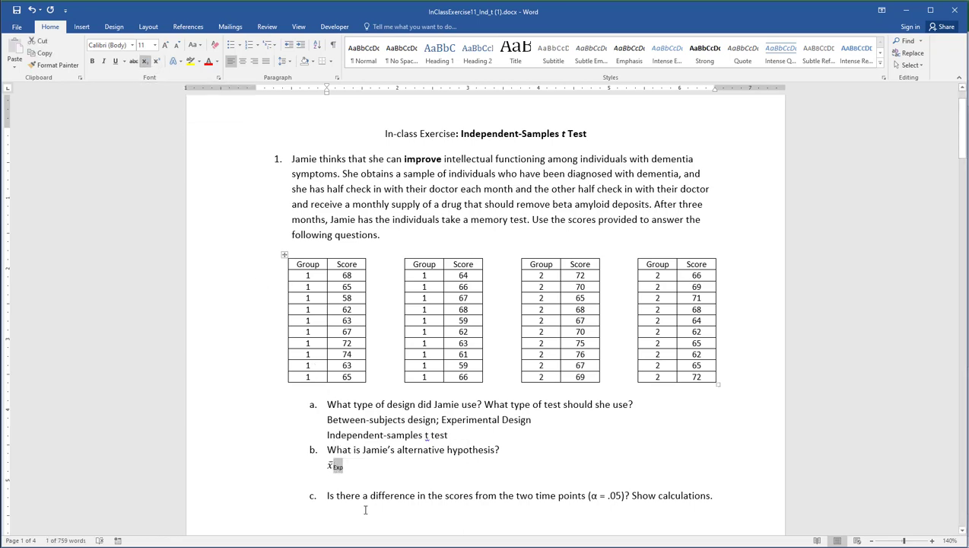
click(360, 466)
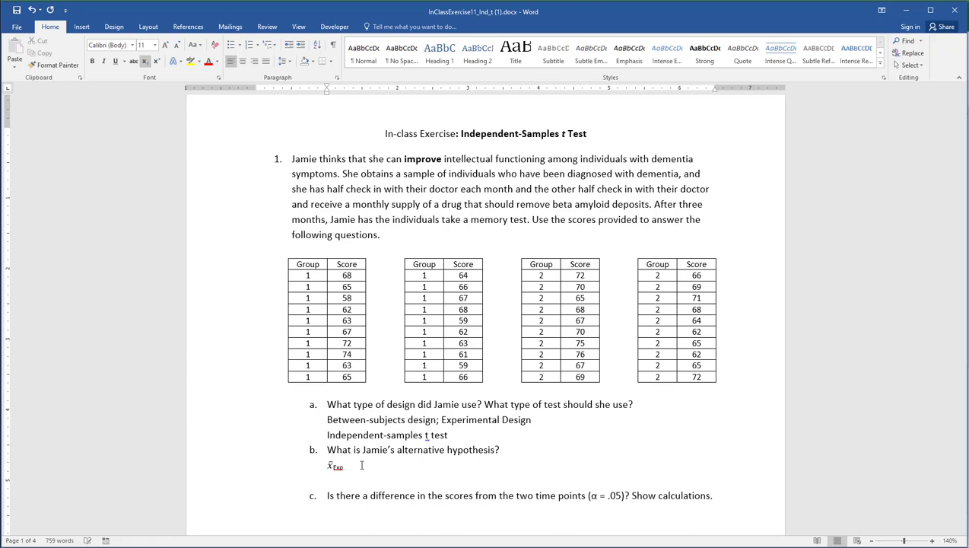
key(ctrl+equal)
text(>)
Copy the x̄ with its subscript to the other side of the ">" sign and change the copied subscript to "Con".
drag(322, 461, 341, 467)
key(ctrl+c)
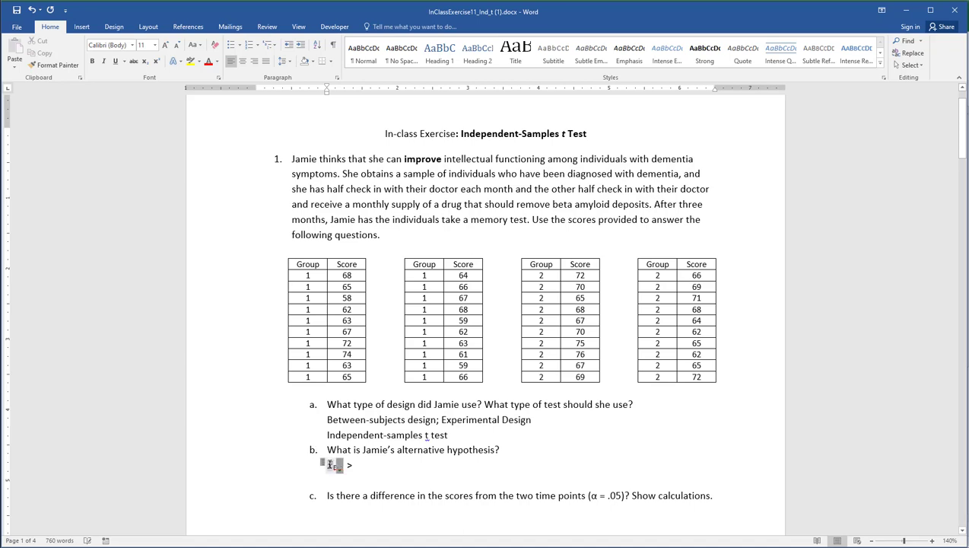
click(331, 467)
drag(331, 466, 402, 470)
click(402, 470)
key(ctrl+v)
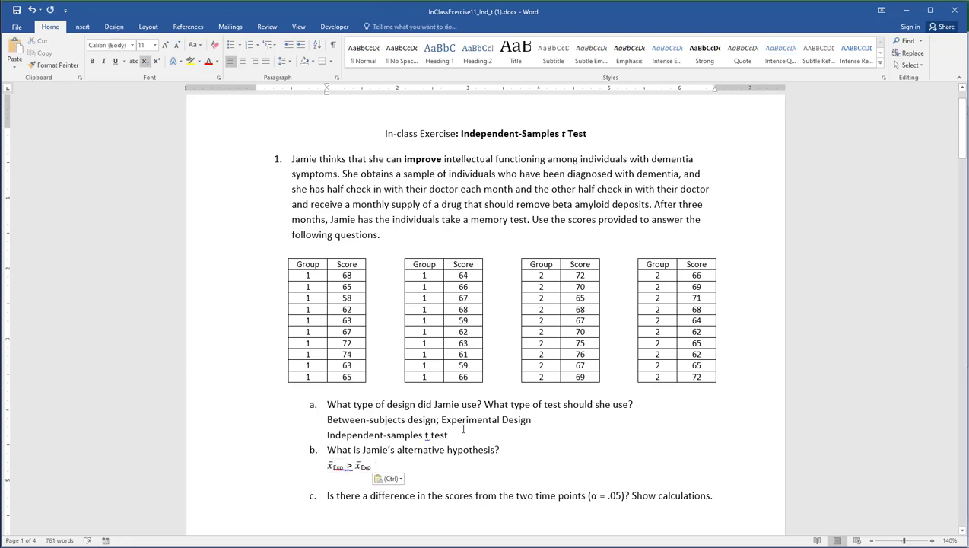
key(BackSpace)
key(BackSpace)
key(BackSpace)
text(Con)
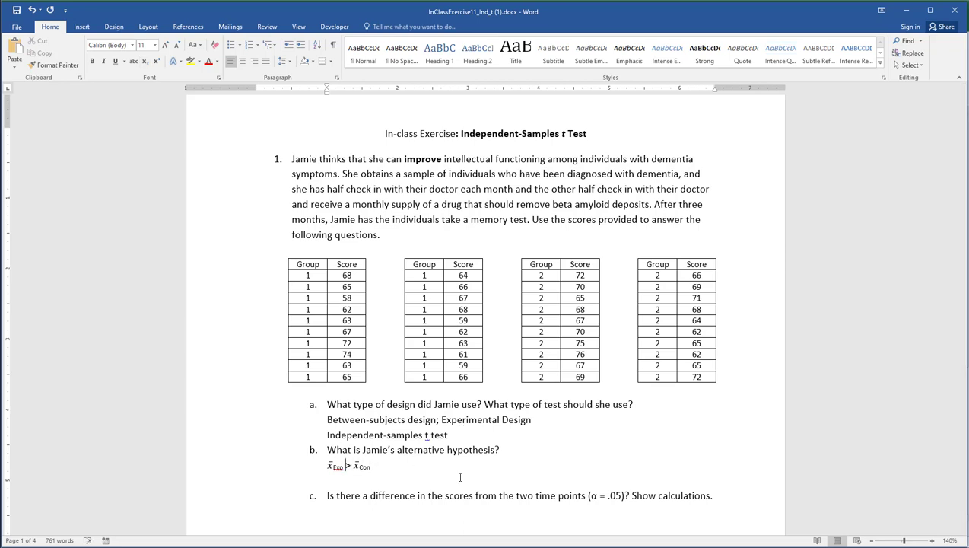
Switch to the Excel workbook Book1 and examine the group and score data and the COUNTIF and AVERAGEIF formulas in F2:F5.
scroll(578, 373, down, 3)
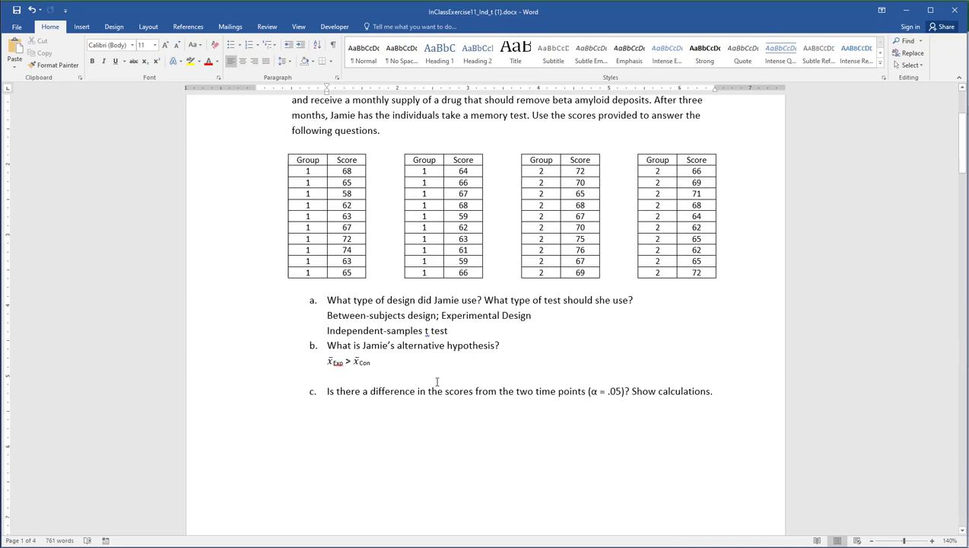
click(460, 376)
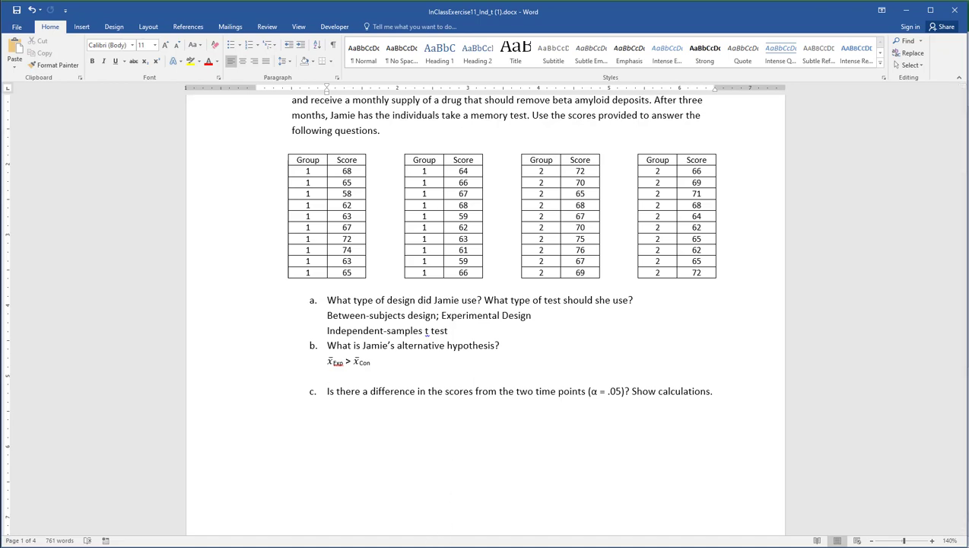
click(373, 547)
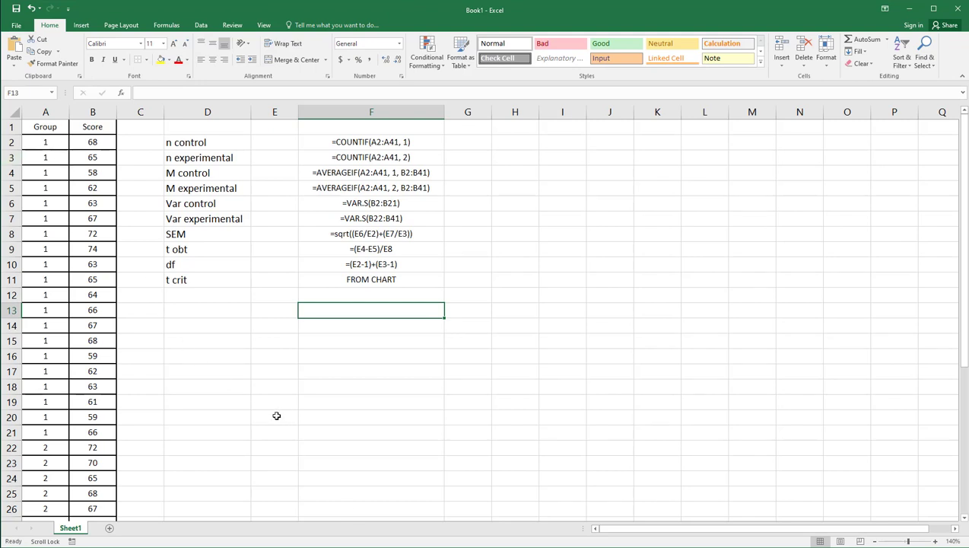
drag(48, 138, 93, 383)
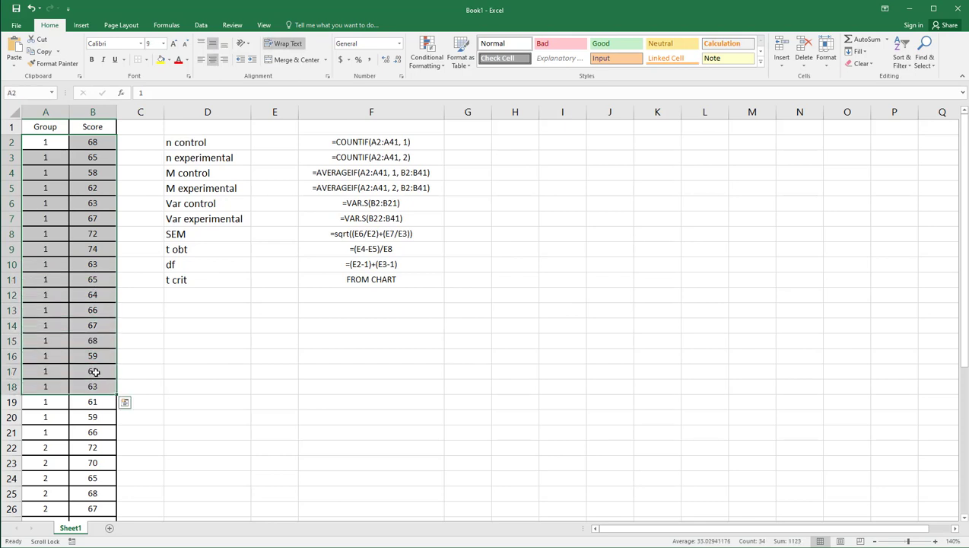
click(327, 142)
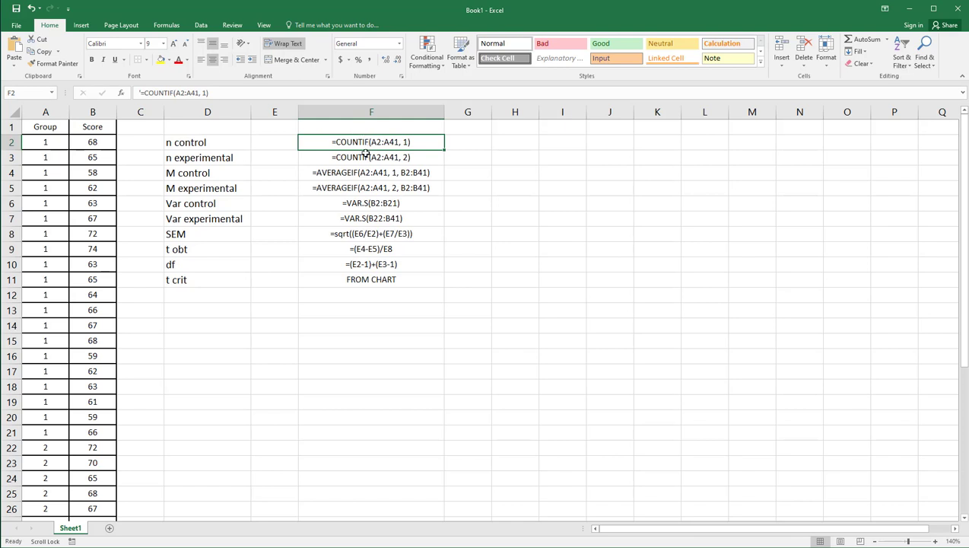
click(364, 155)
click(362, 175)
click(358, 190)
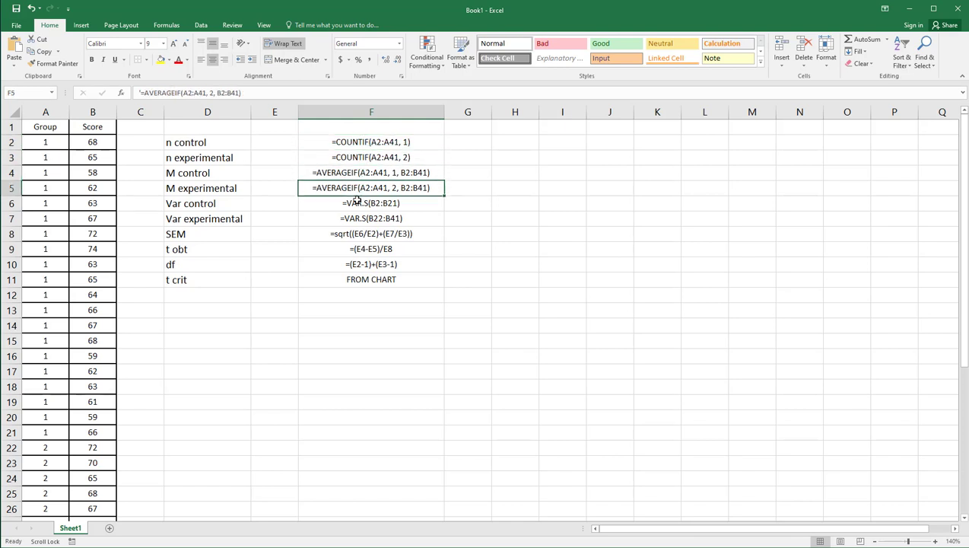
click(365, 142)
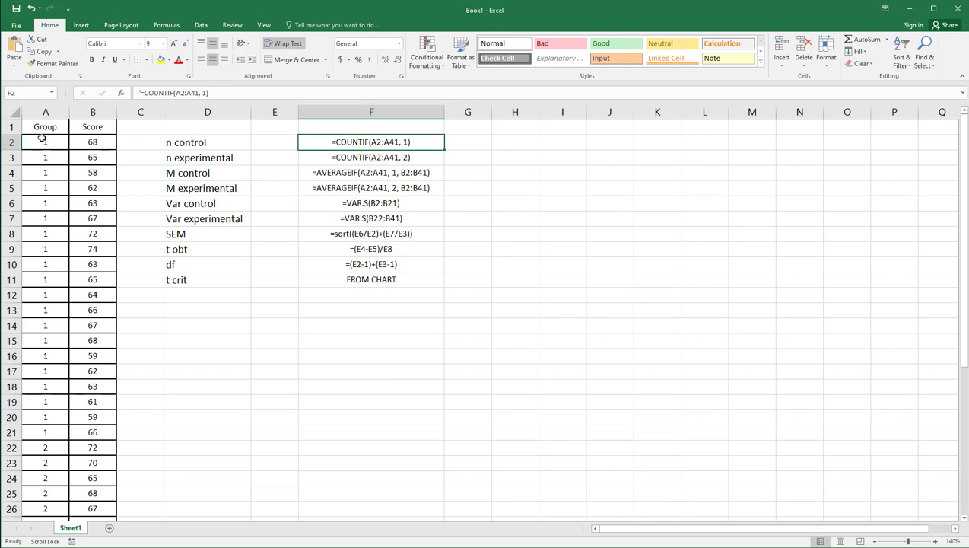
drag(42, 137, 36, 295)
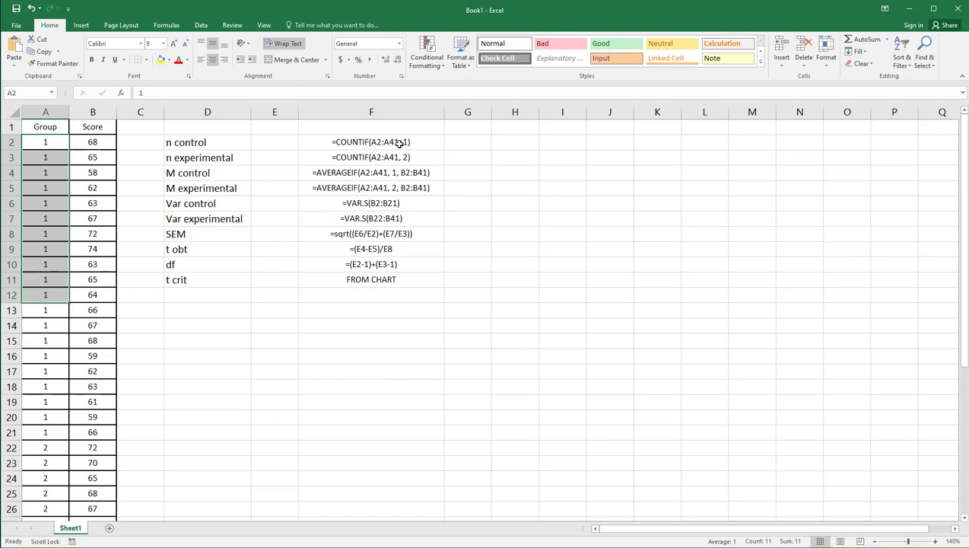
Compute the control group's n in E2 with the formula =COUNTIF(A2:A41, 1).
click(276, 143)
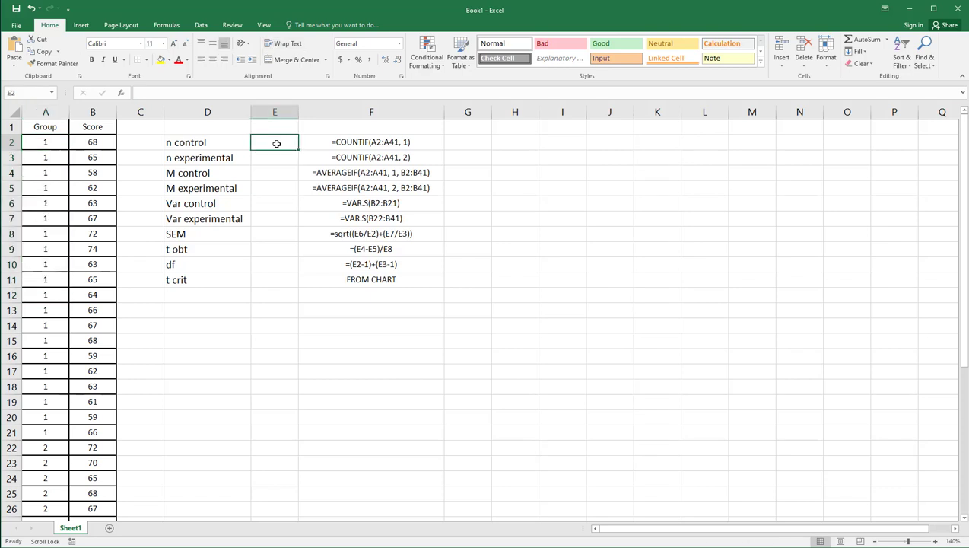
text(=countif()
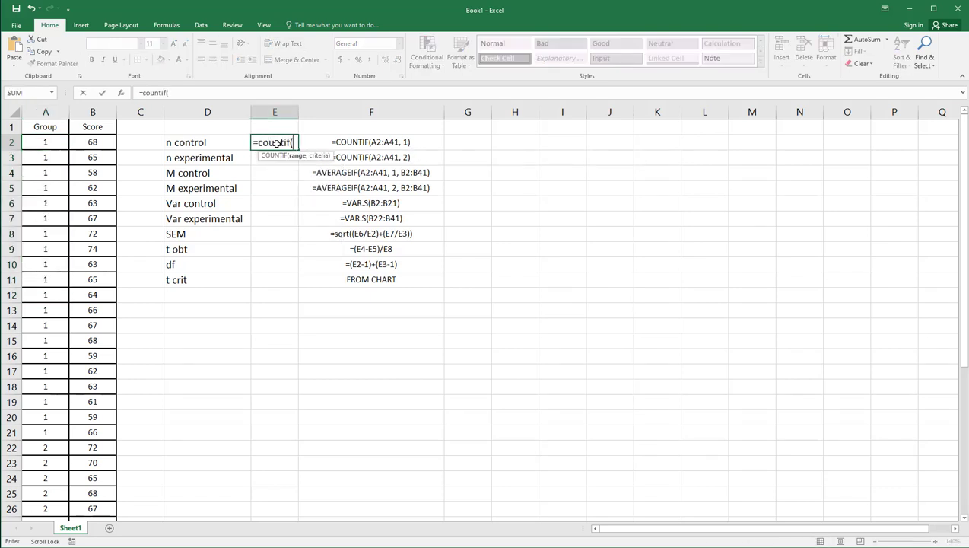
text(a2)
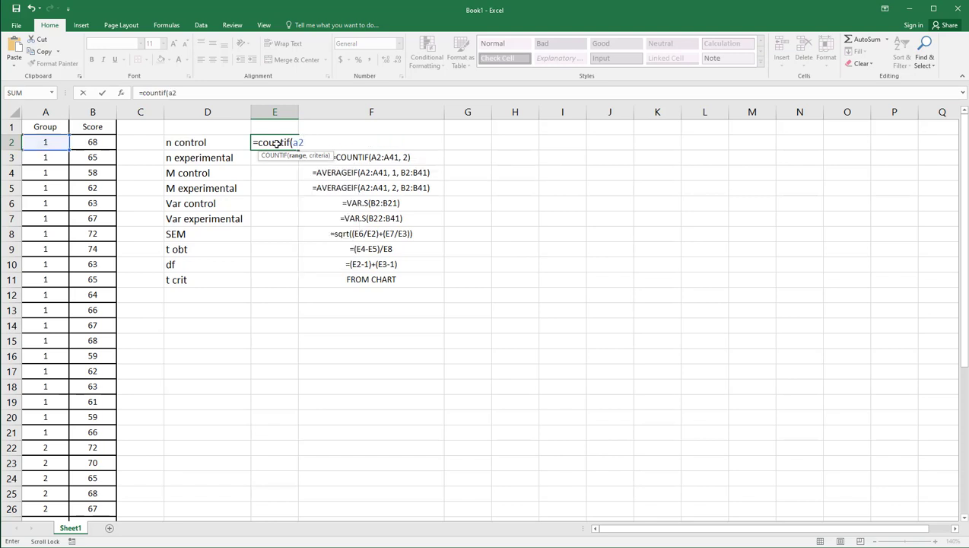
text(:a41,)
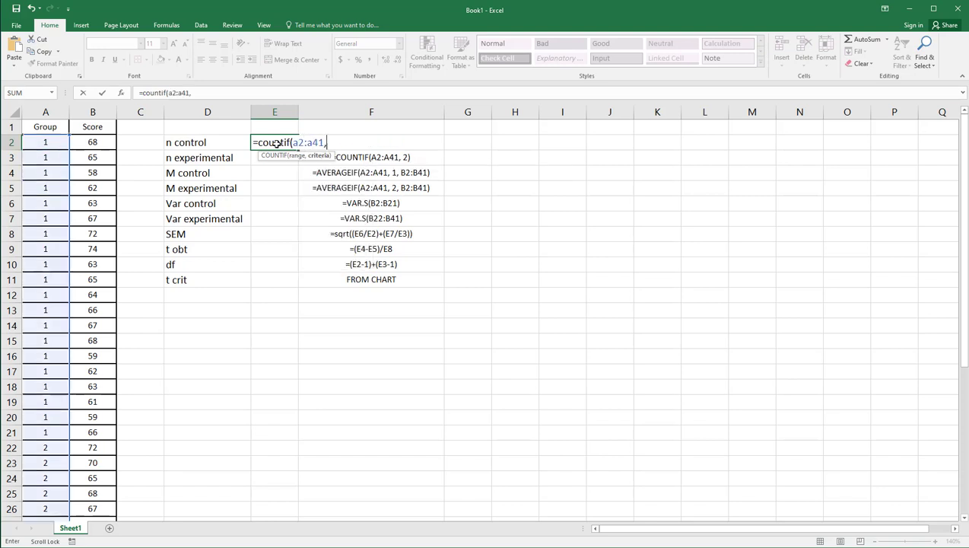
text( 1))
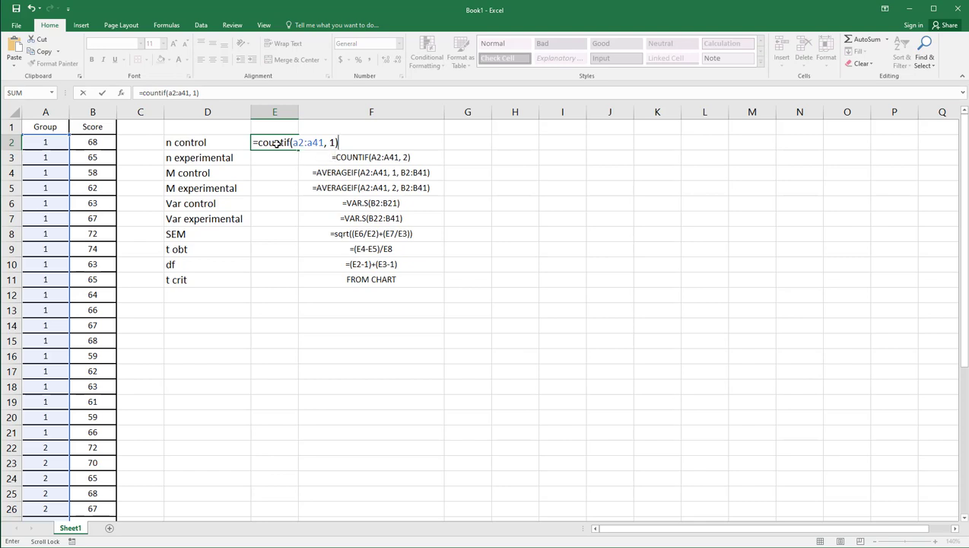
key(Return)
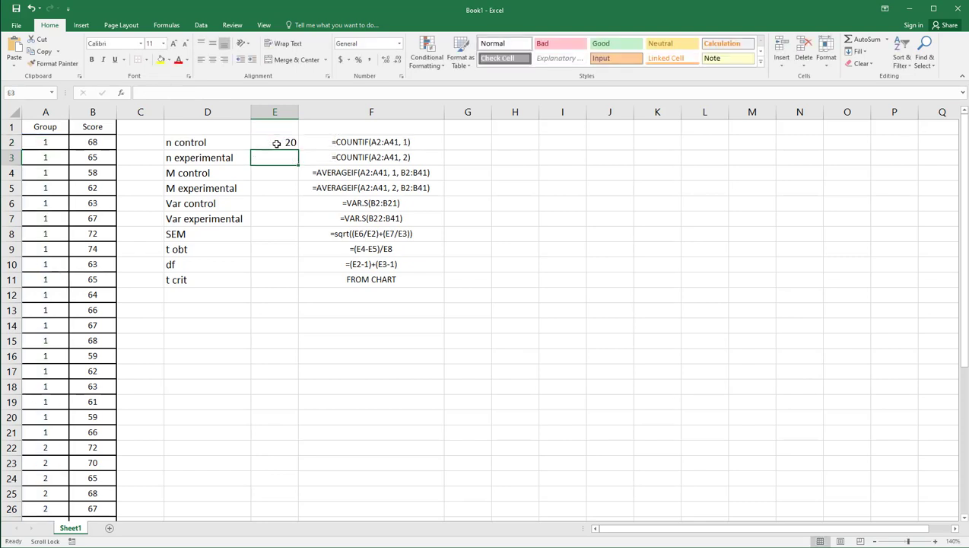
Compute the experimental group's n in E3 with the formula =COUNTIF(A2:A41, 2).
text(=countif)
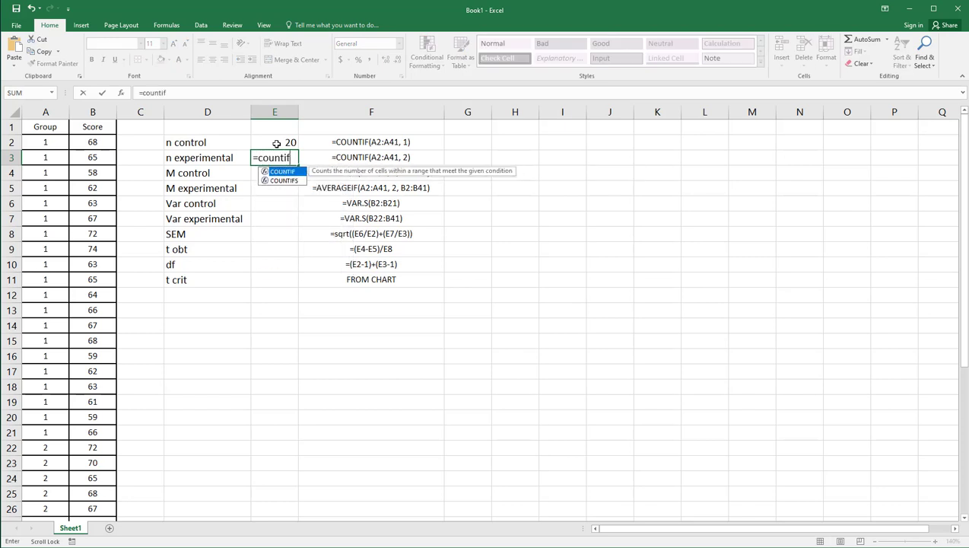
text((a2L)
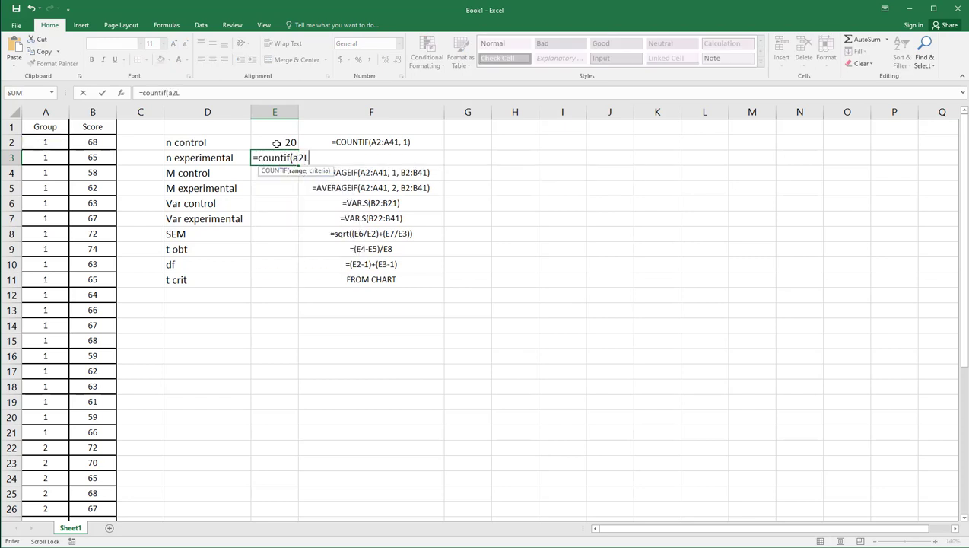
key(BackSpace)
text(:a4)
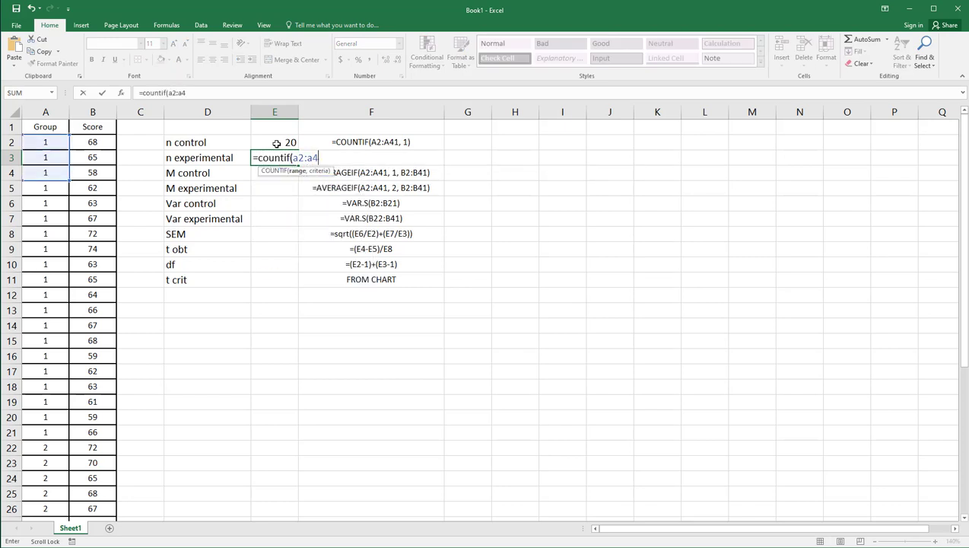
text(1, 2)
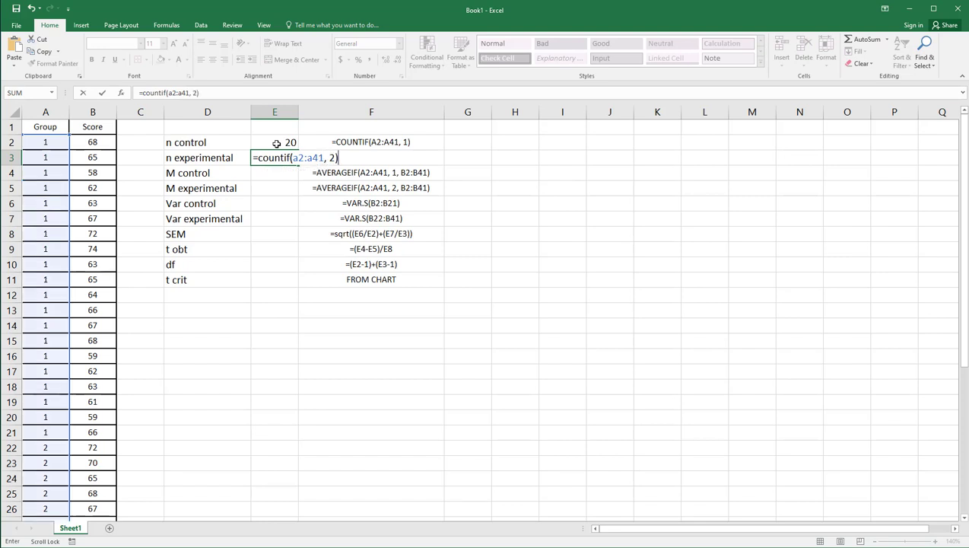
key(Return)
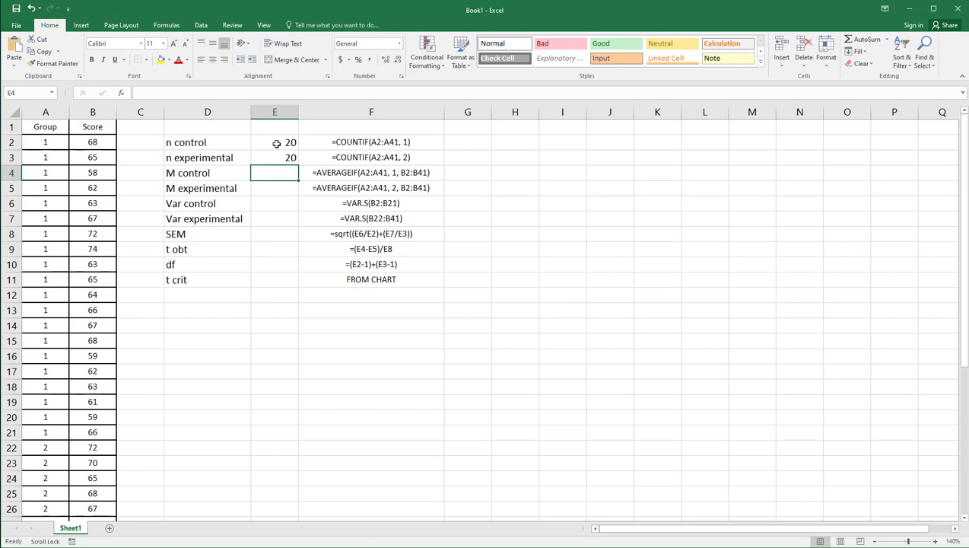
Check the group sizes by selecting the group 1 entries in A2:A21 and the group 2 entries in A22:A41.
drag(45, 432, 44, 143)
scroll(47, 320, down, 3)
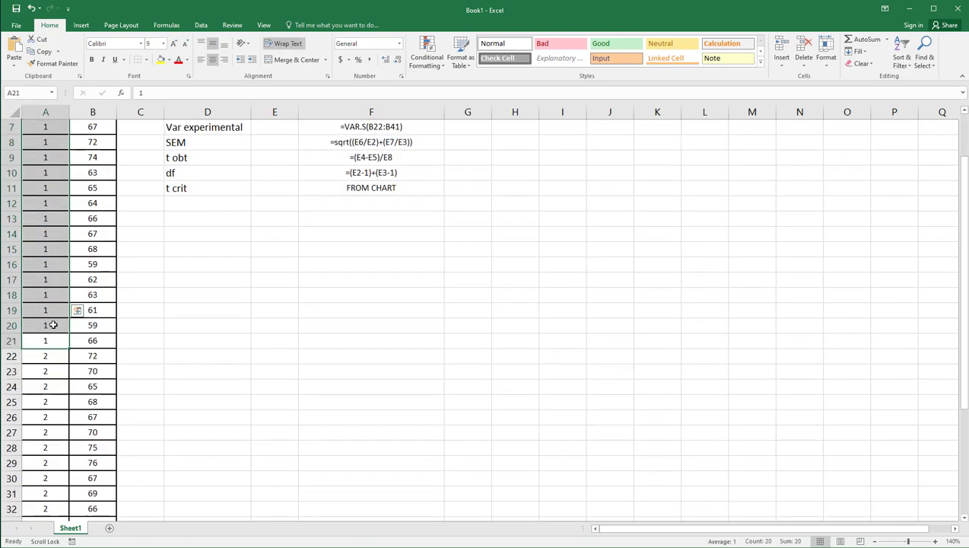
scroll(36, 475, down, 3)
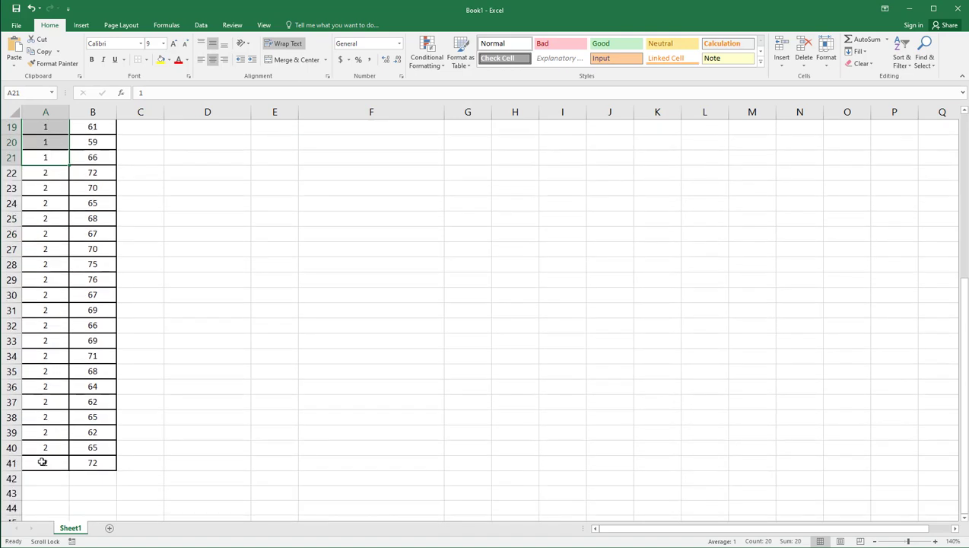
drag(43, 461, 42, 172)
scroll(183, 270, up, 6)
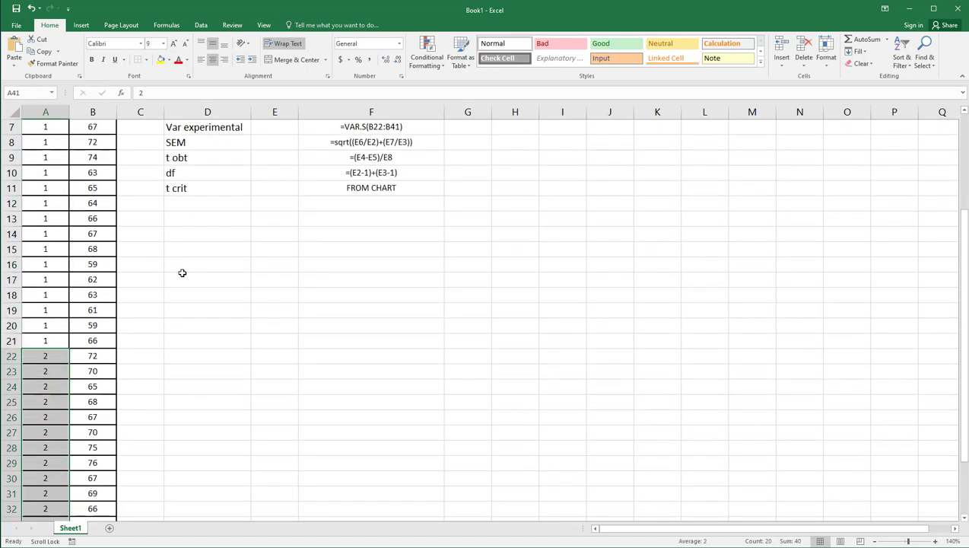
click(344, 142)
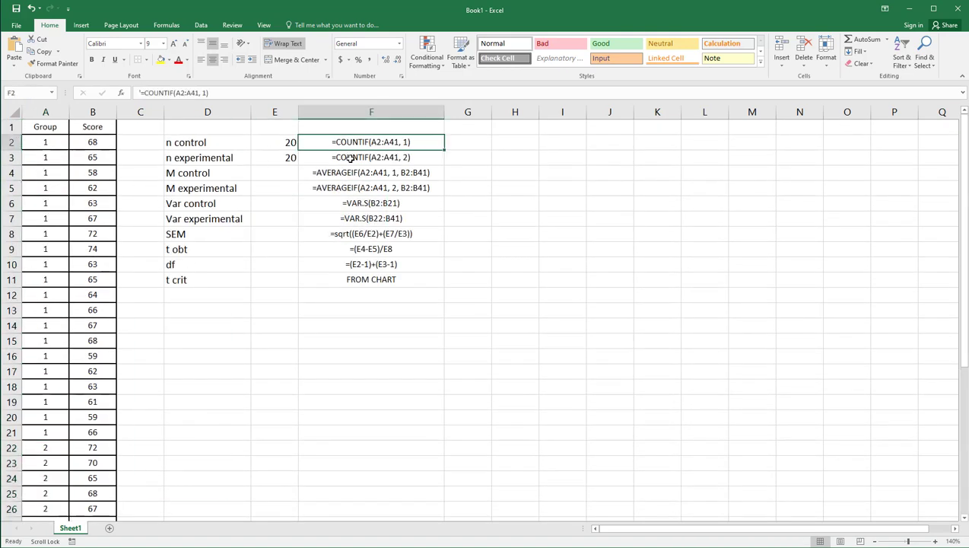
Compute the control group's mean in E4 with the formula =AVERAGEIF(A2:A41, 1, B2:B41).
click(281, 176)
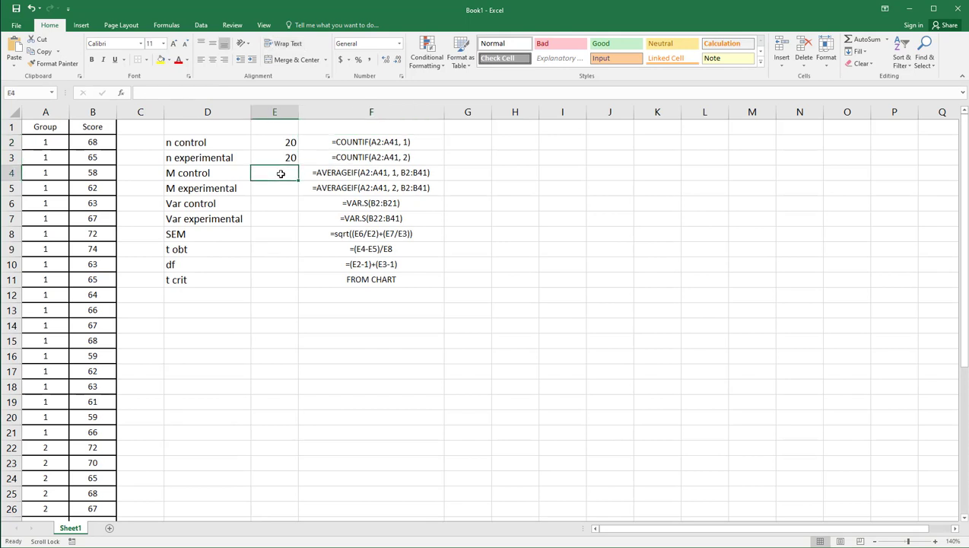
text(=a)
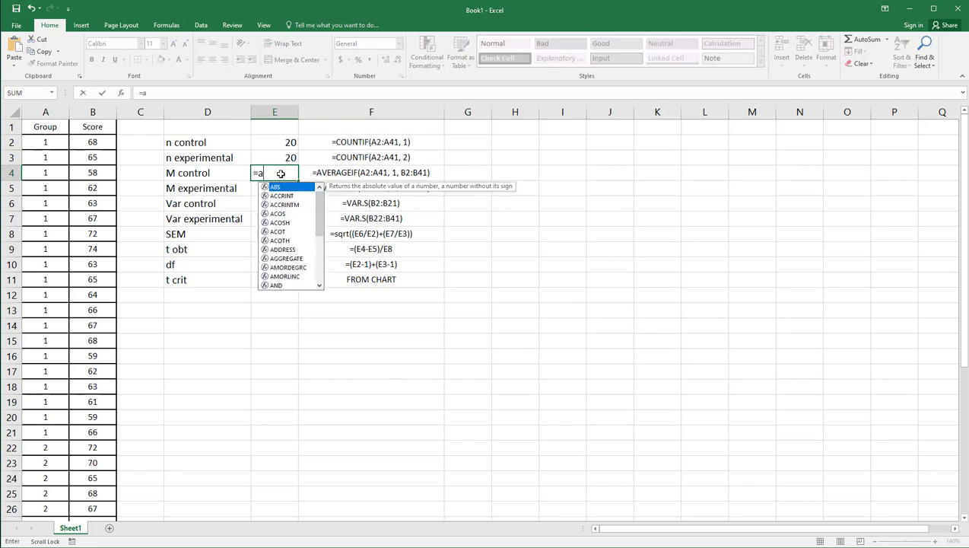
text(verageif()
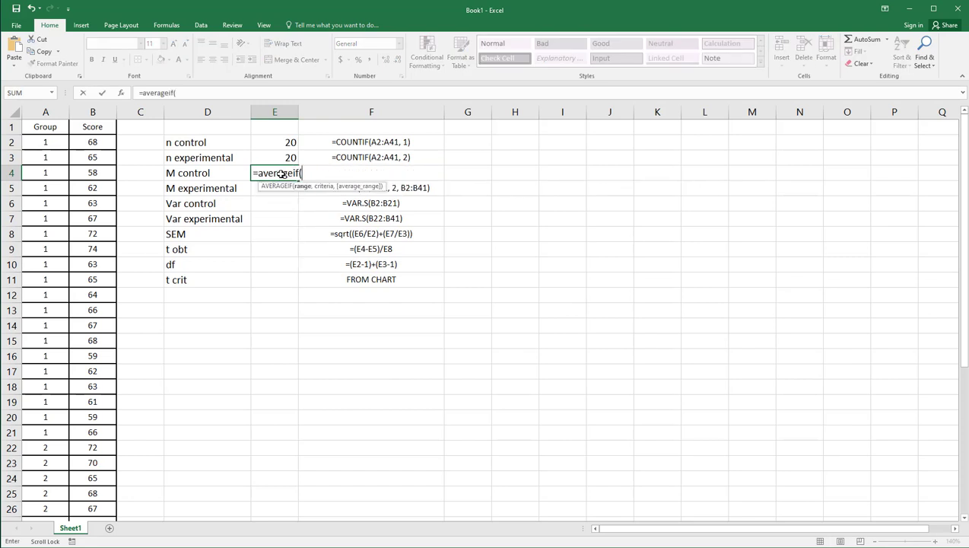
text(a2)
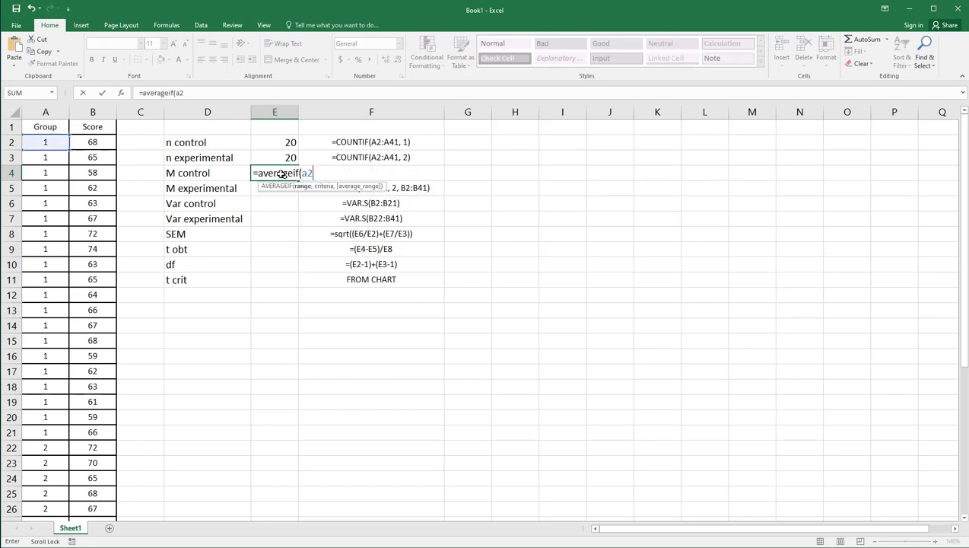
text(:a41,)
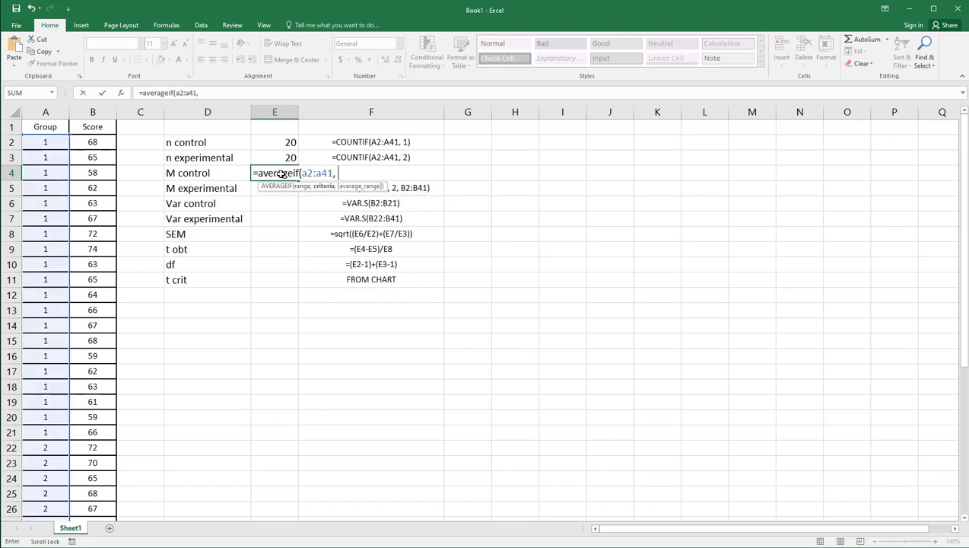
text( 1, b2:b41))
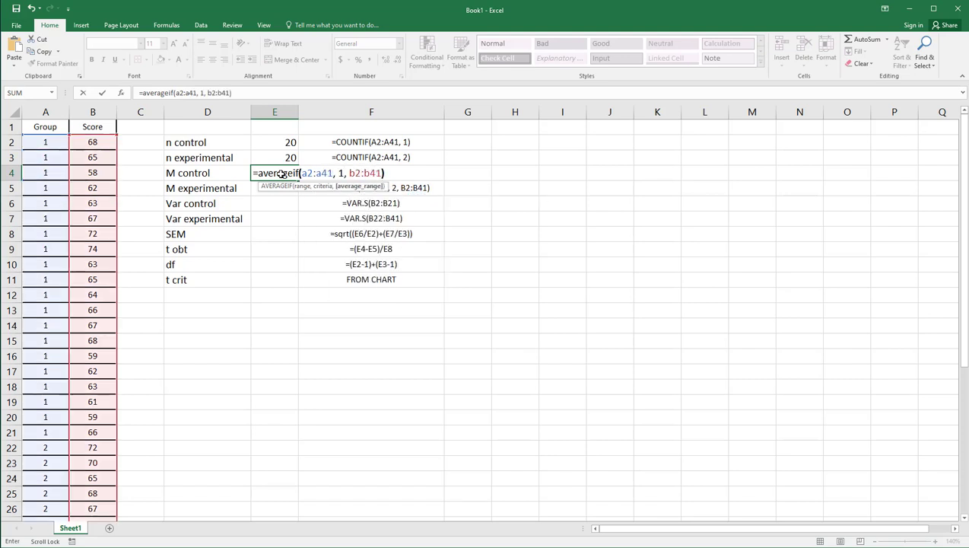
key(Return)
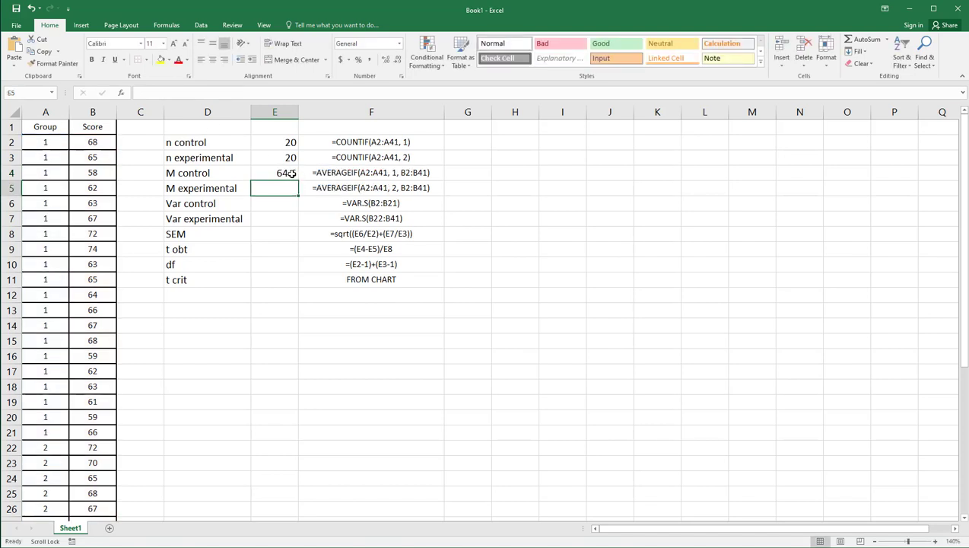
Cross-check the control mean in G4 with a plain AVERAGE of the scores in B2:B21.
click(473, 175)
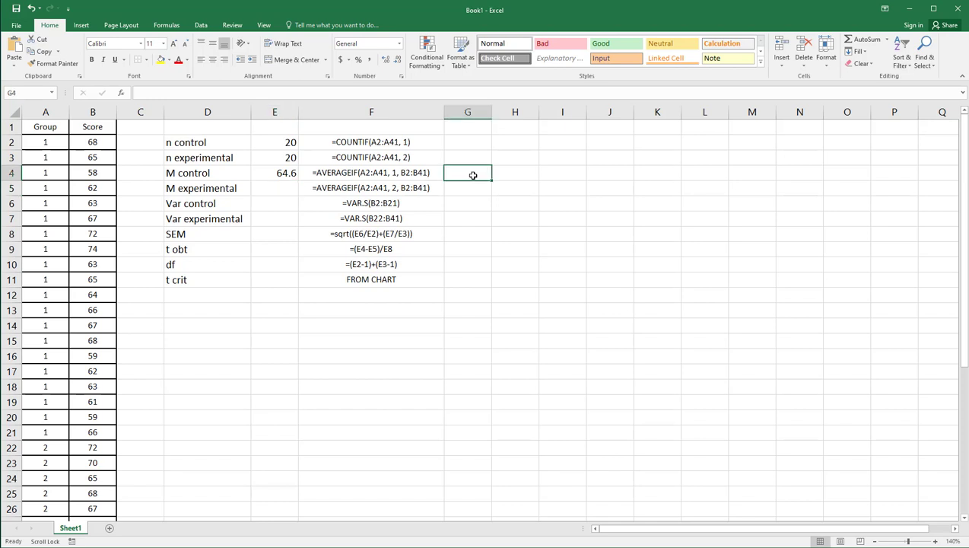
text(=average()
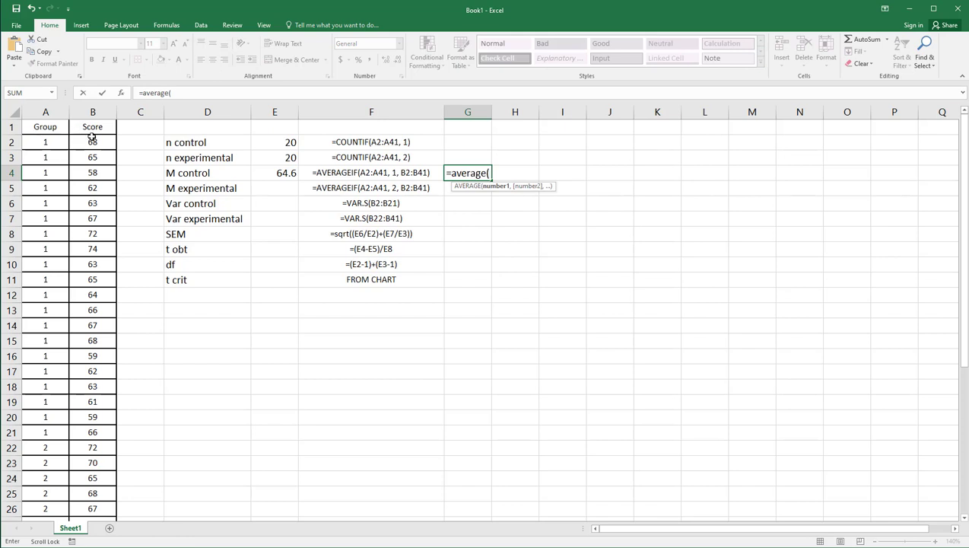
drag(91, 141, 80, 432)
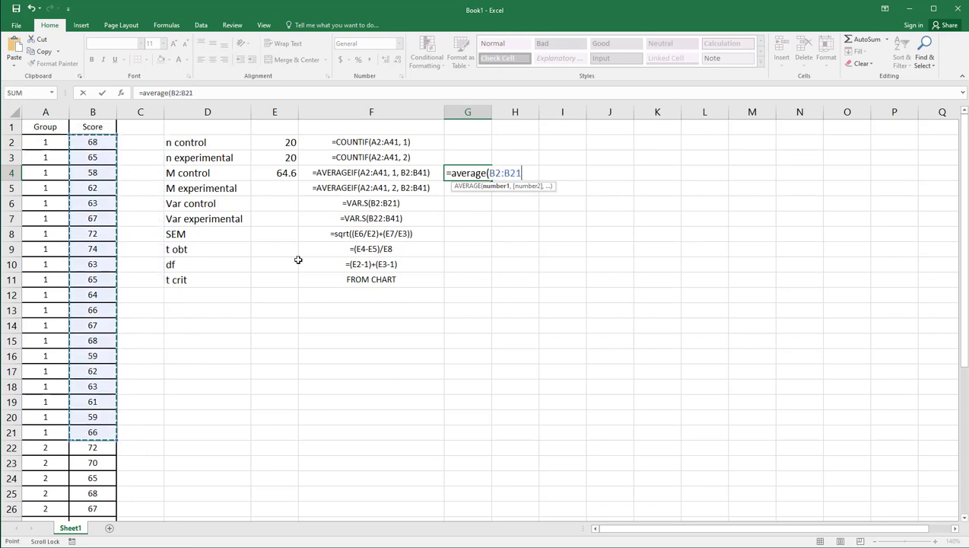
text())
key(Return)
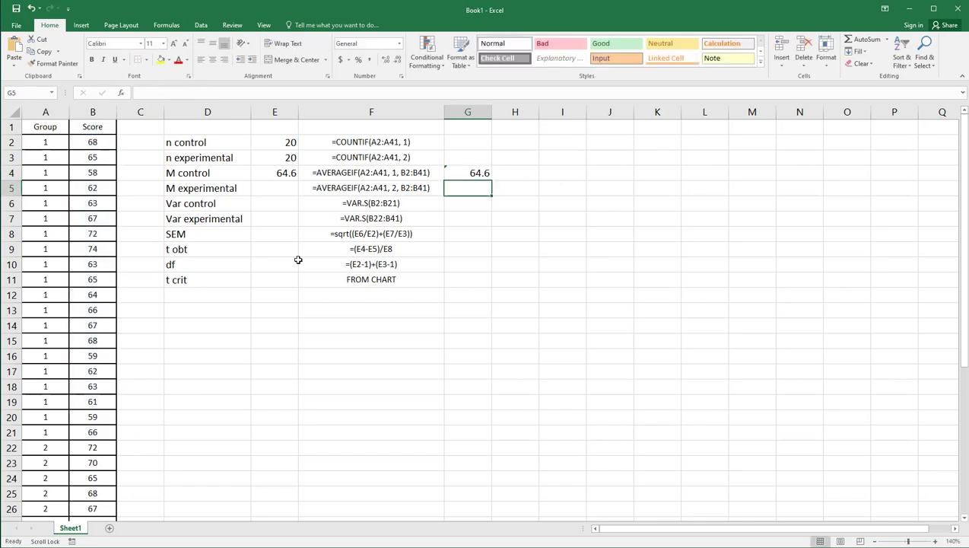
Compute the experimental group's mean in E5 with the formula =AVERAGEIF(A2:A41, 2, B2:B41).
click(269, 187)
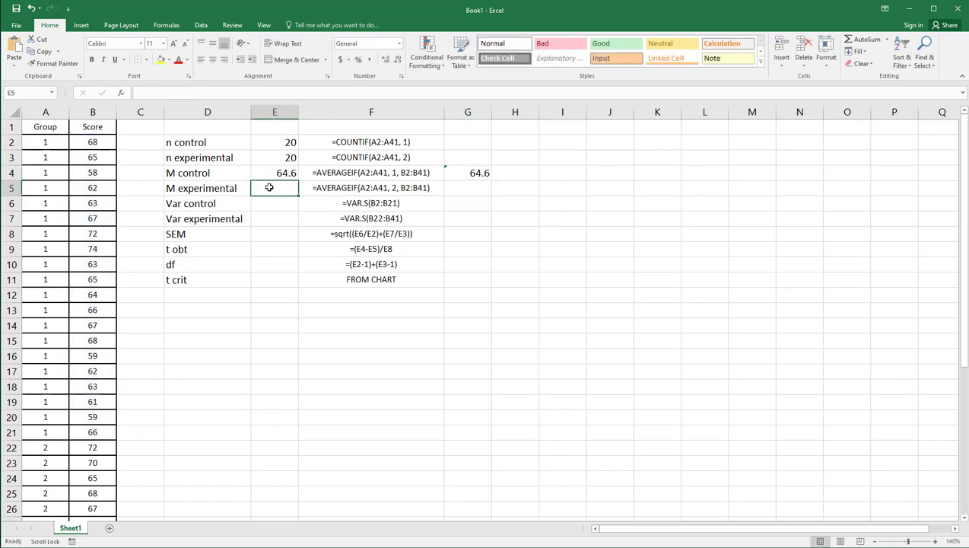
text(=average()
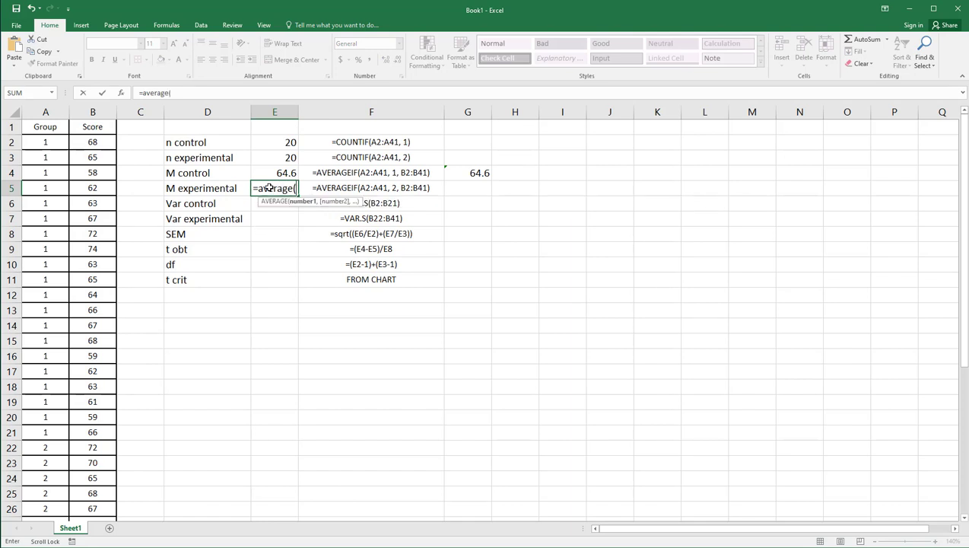
key(BackSpace)
text(if()
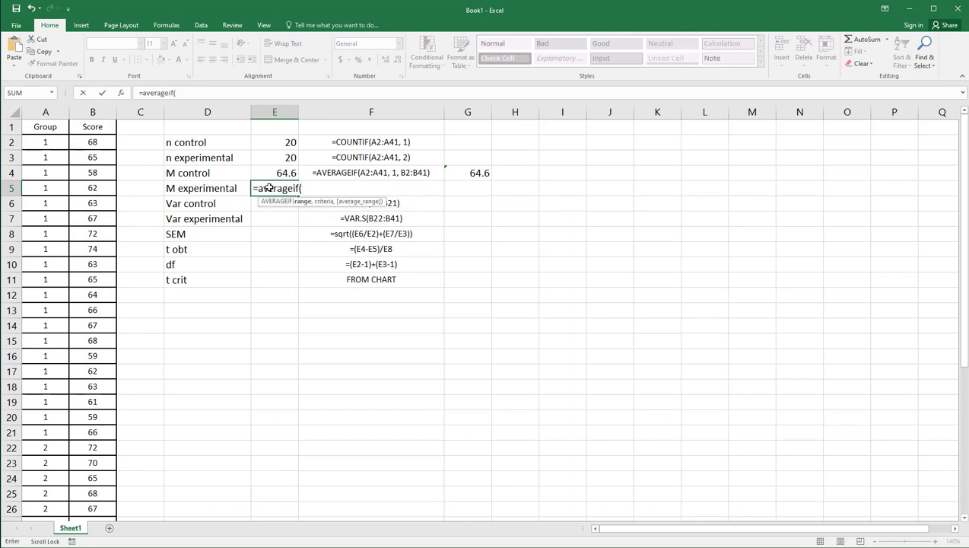
text(a2)
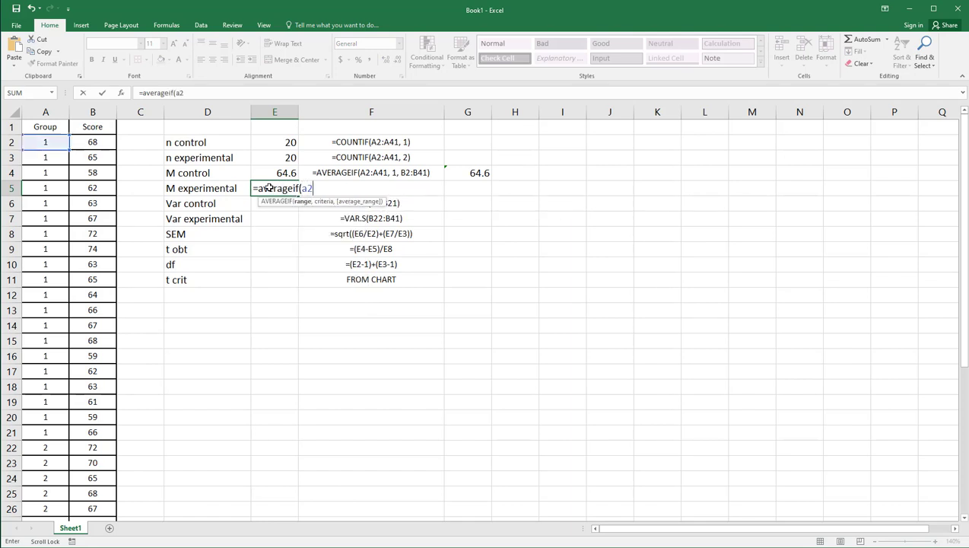
text(:a41)
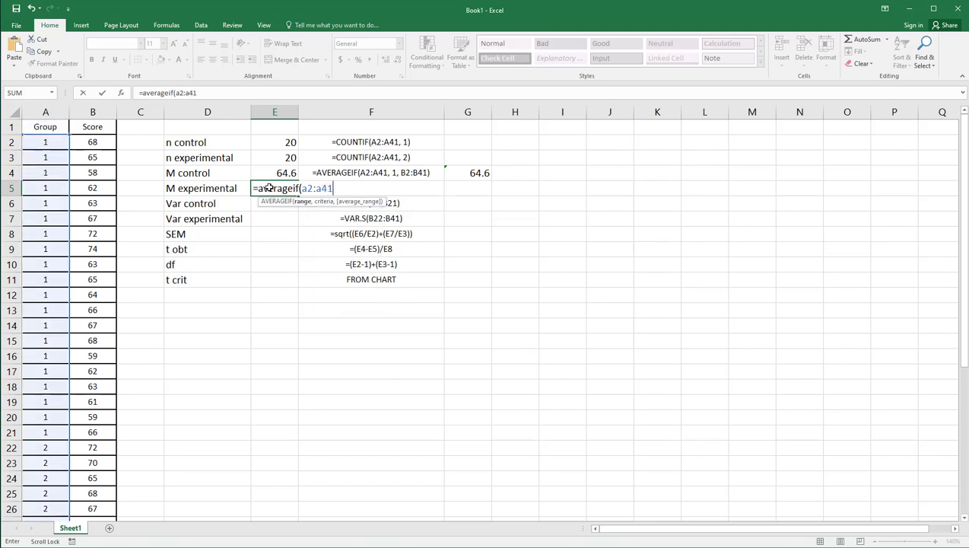
text(, 2, b2:b)
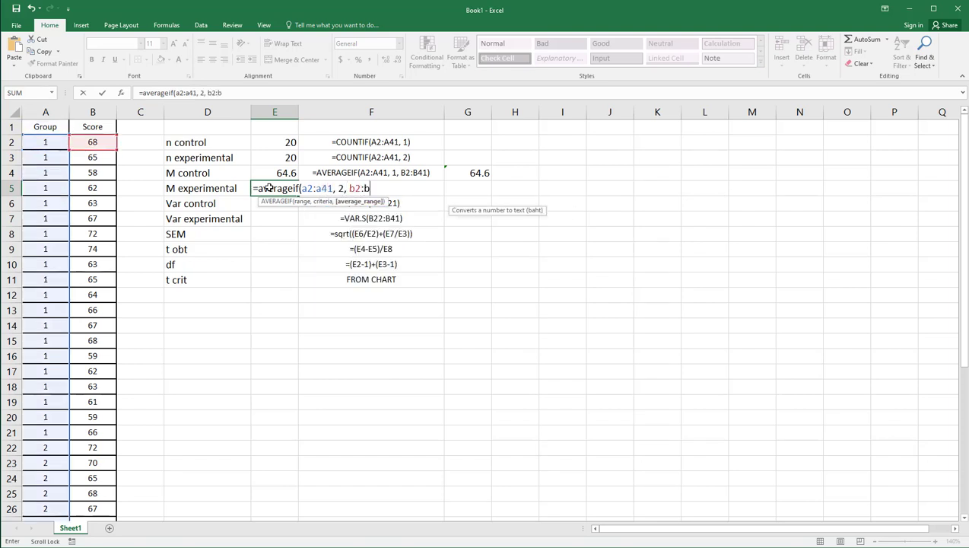
text(41)
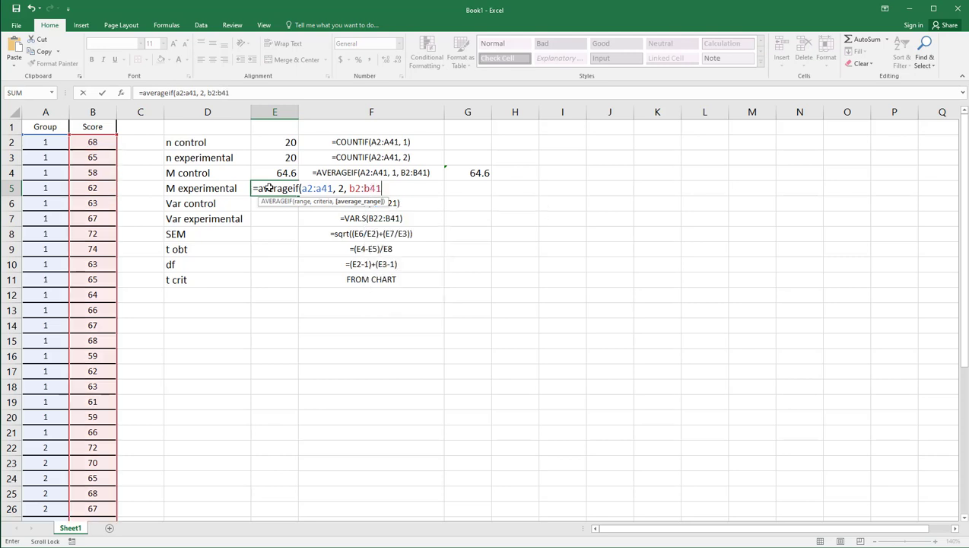
text())
key(Return)
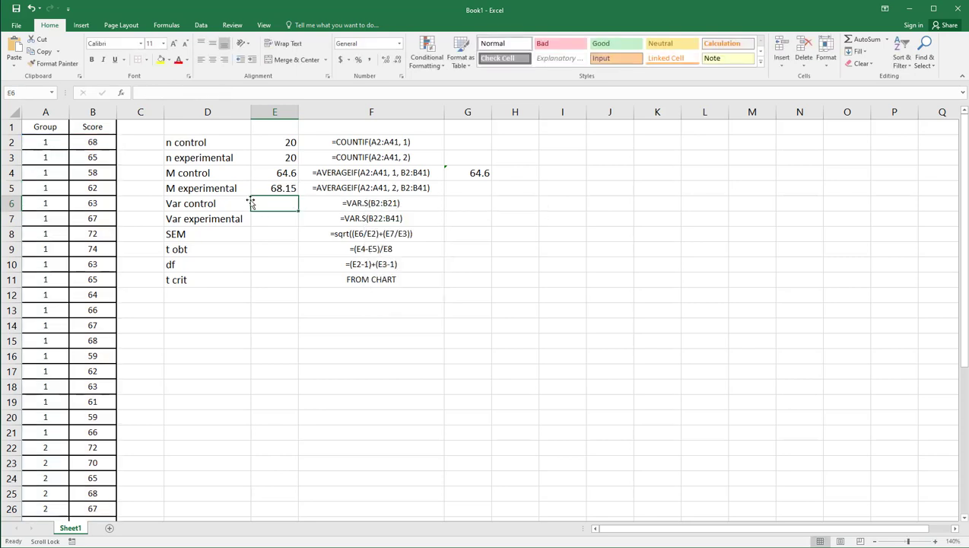
Cross-check the experimental group's mean in G5 with a plain AVERAGE of the scores in B22:B41.
click(461, 189)
text(=avera)
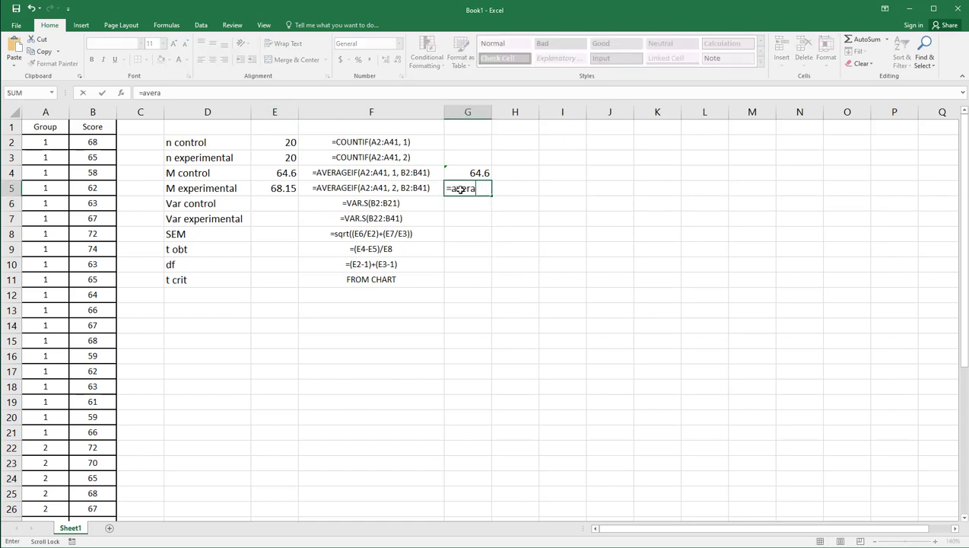
text(g()
key(BackSpace)
text(e)
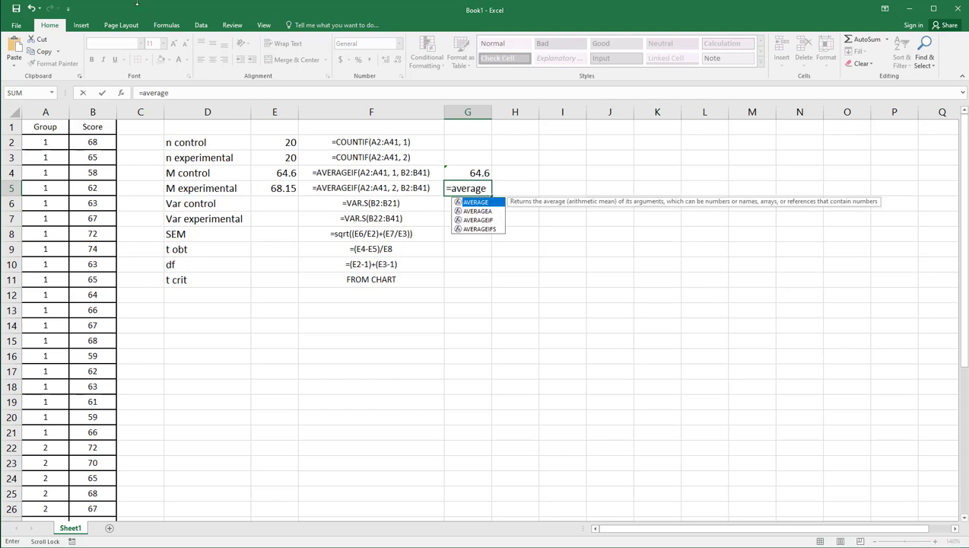
text(()
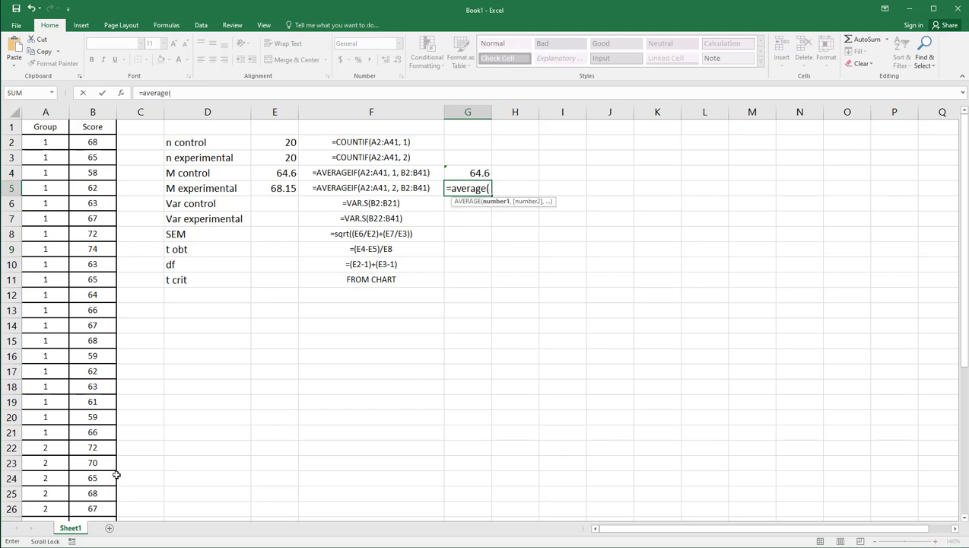
drag(93, 432, 95, 494)
scroll(228, 372, up, 5)
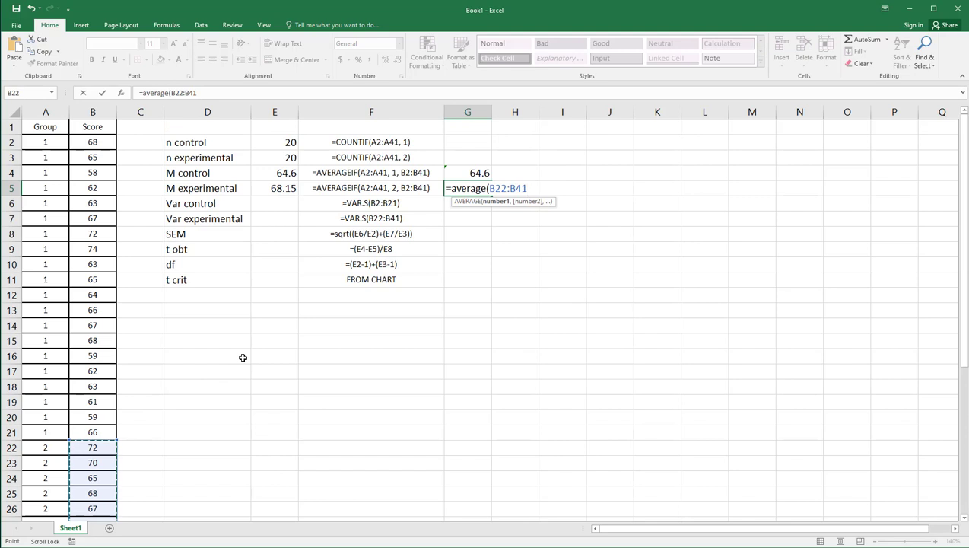
text())
key(Return)
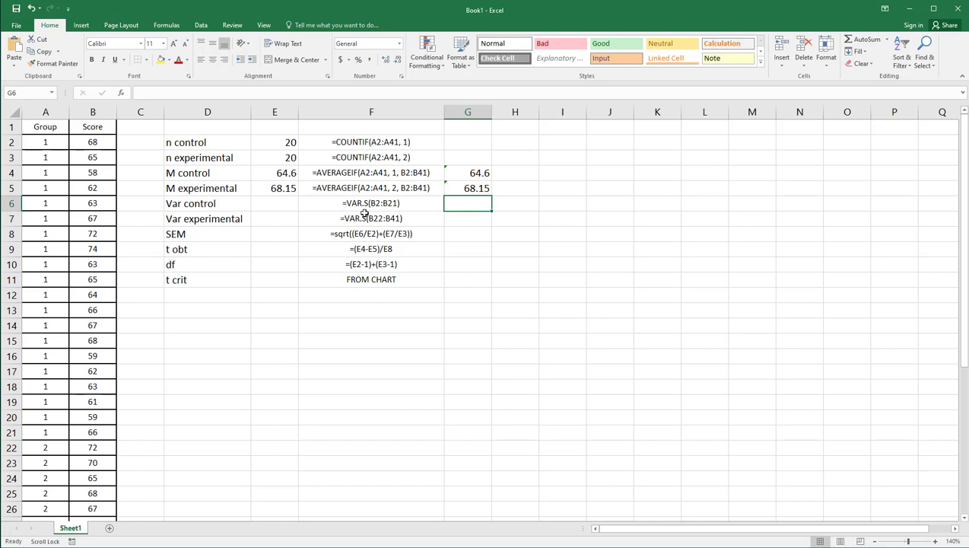
Compute the control group's sample variance in E6 with the formula =VAR.S(B2:B21).
click(274, 210)
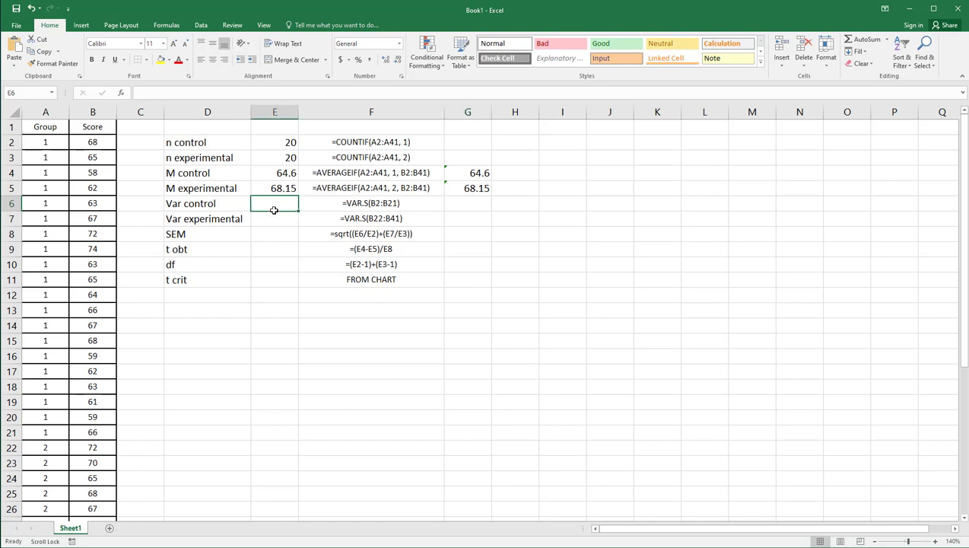
text(=var.s()
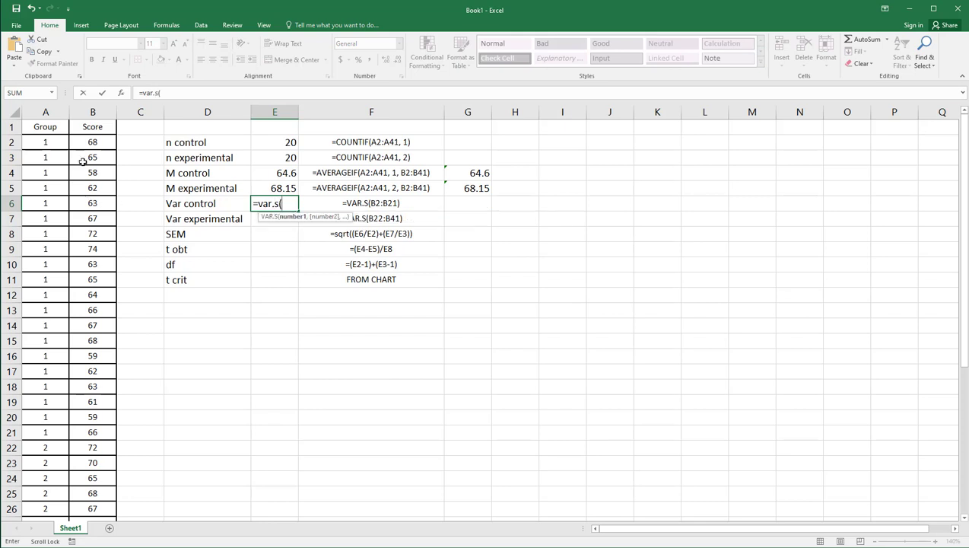
drag(87, 142, 85, 429)
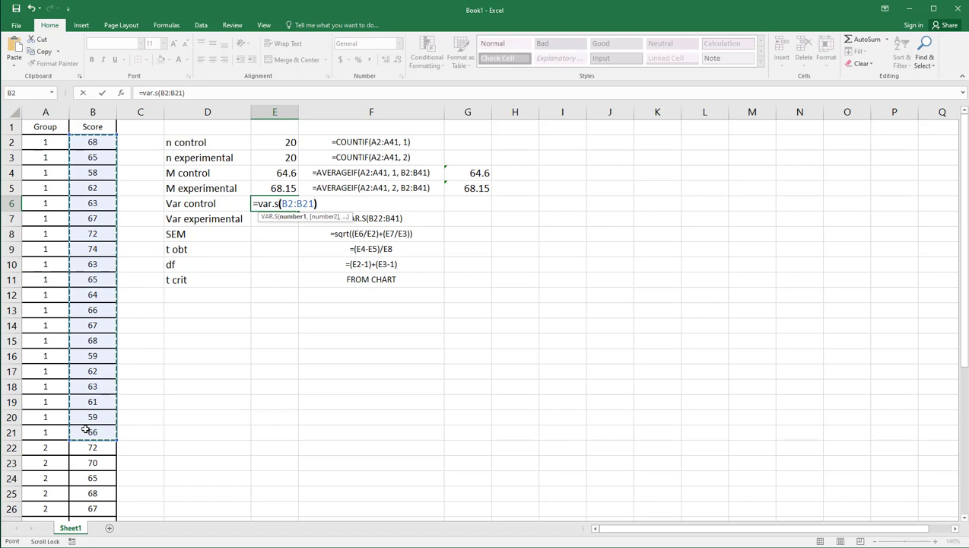
text())
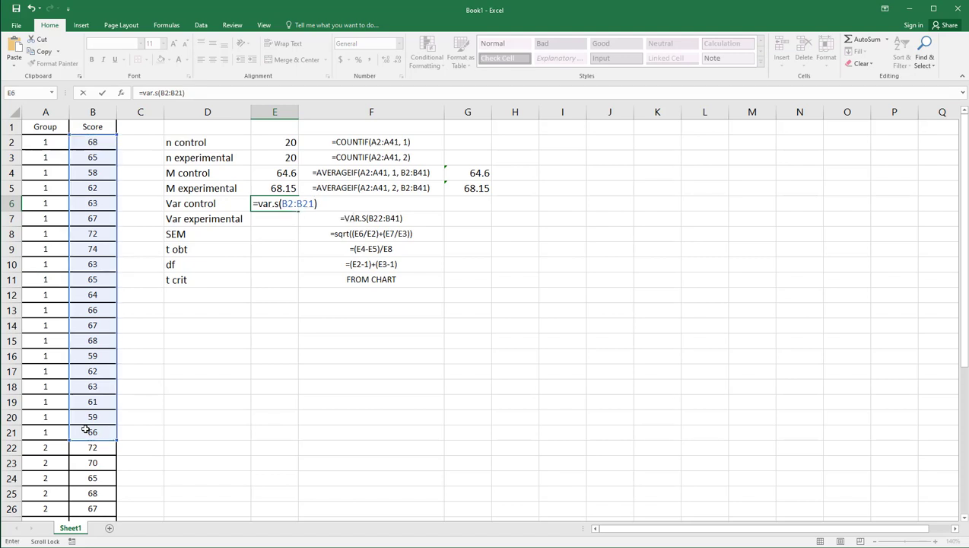
key(Return)
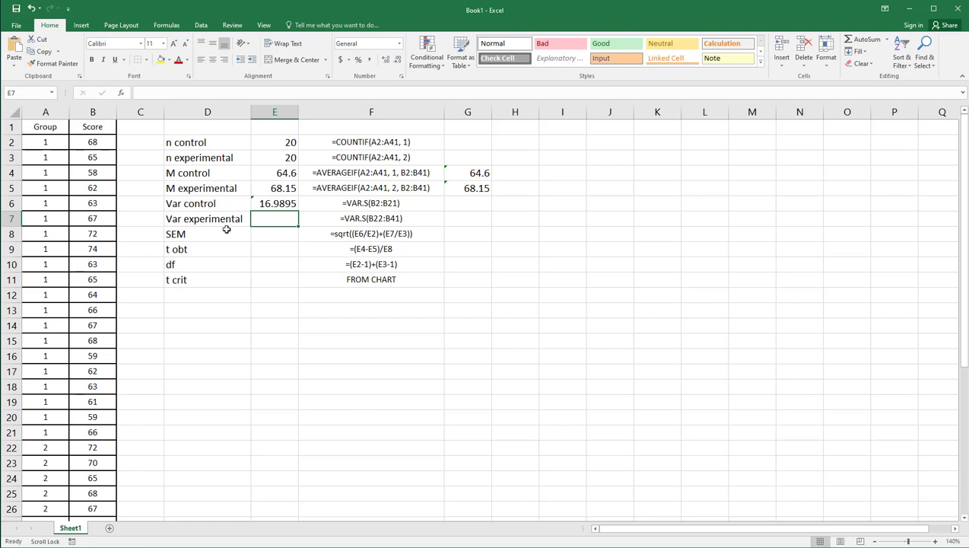
Compute the experimental group's sample variance in E7 with the formula =VAR.S(B22:B41).
text(=)
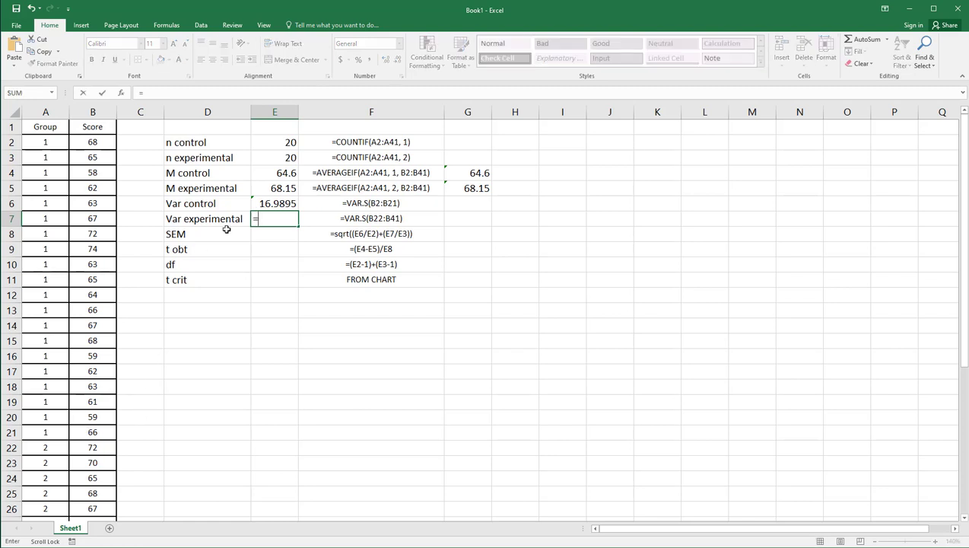
text(var.s()
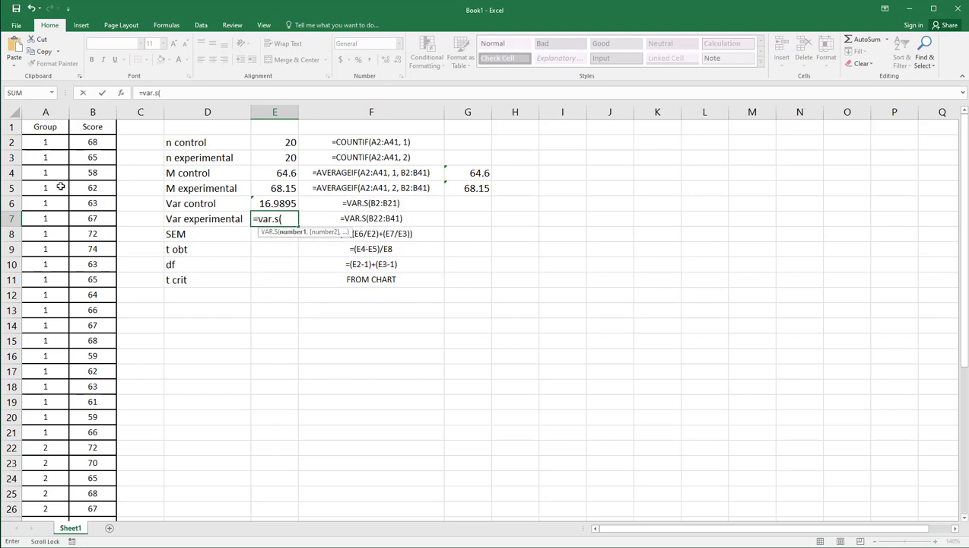
scroll(136, 331, down, 3)
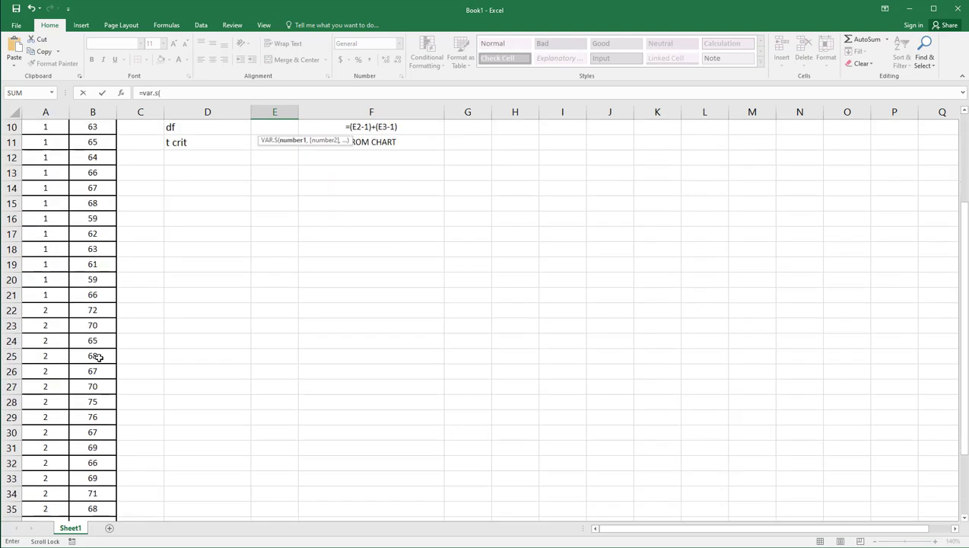
scroll(91, 267, down, 1)
drag(91, 262, 87, 495)
scroll(205, 361, up, 5)
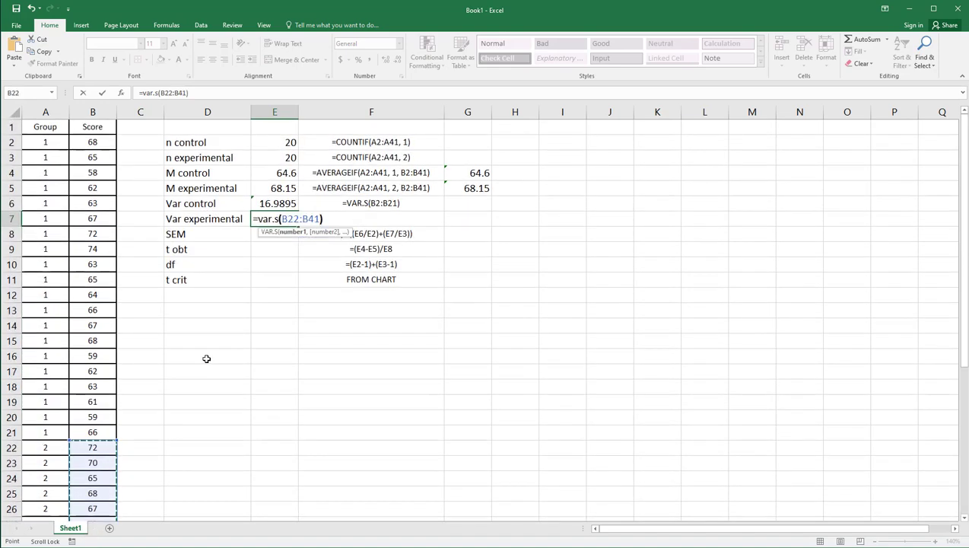
key(Return)
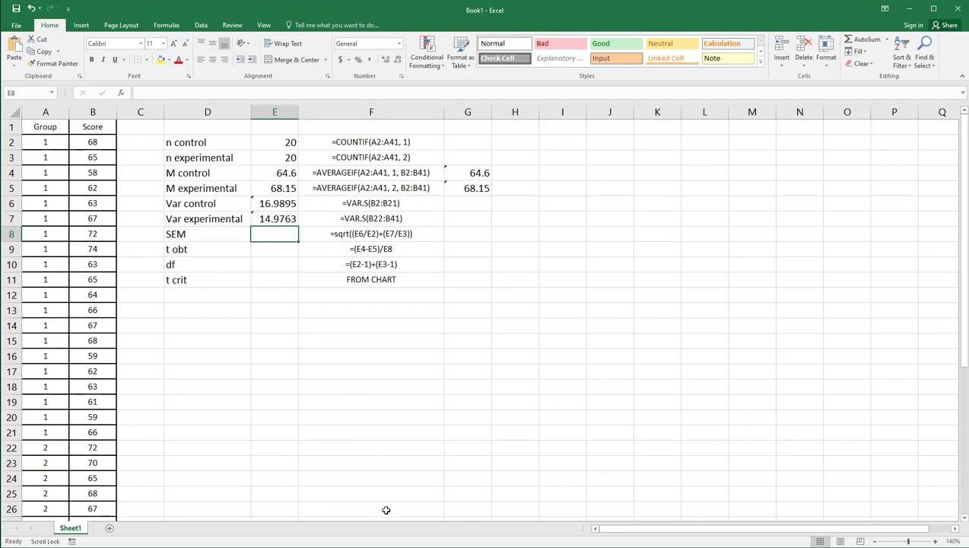
Switch to the Word worksheet and examine the independent-samples t and standard error formulas in the formula table.
key(alt+Tab)
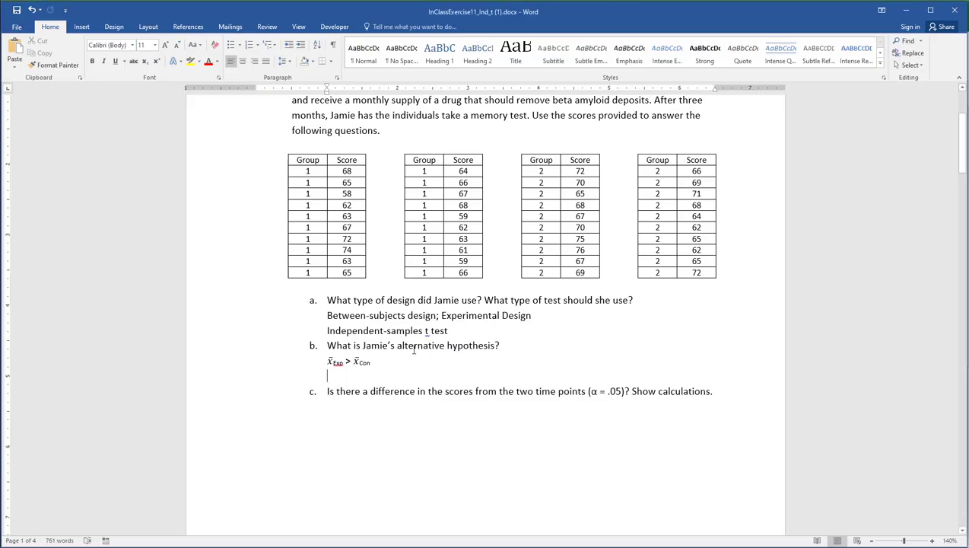
scroll(415, 349, down, 10)
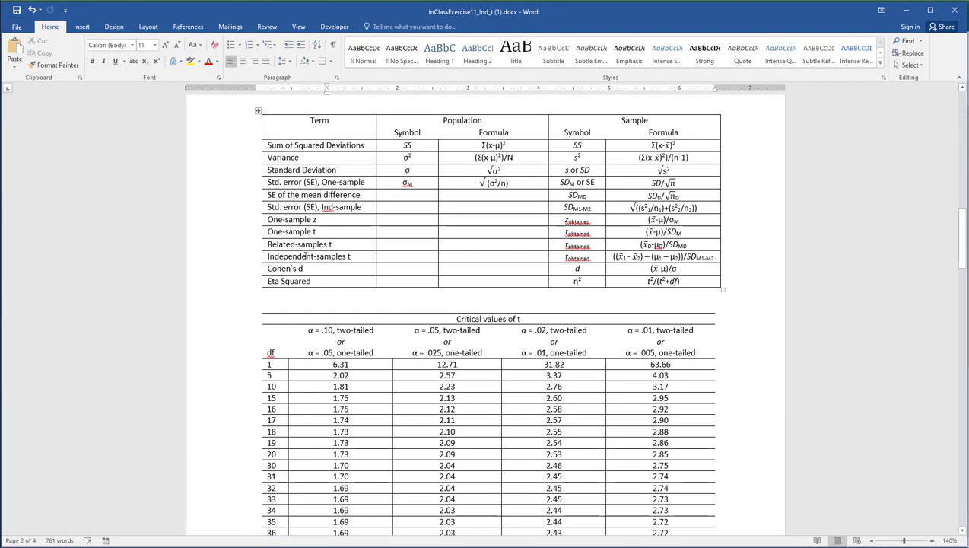
drag(268, 257, 672, 257)
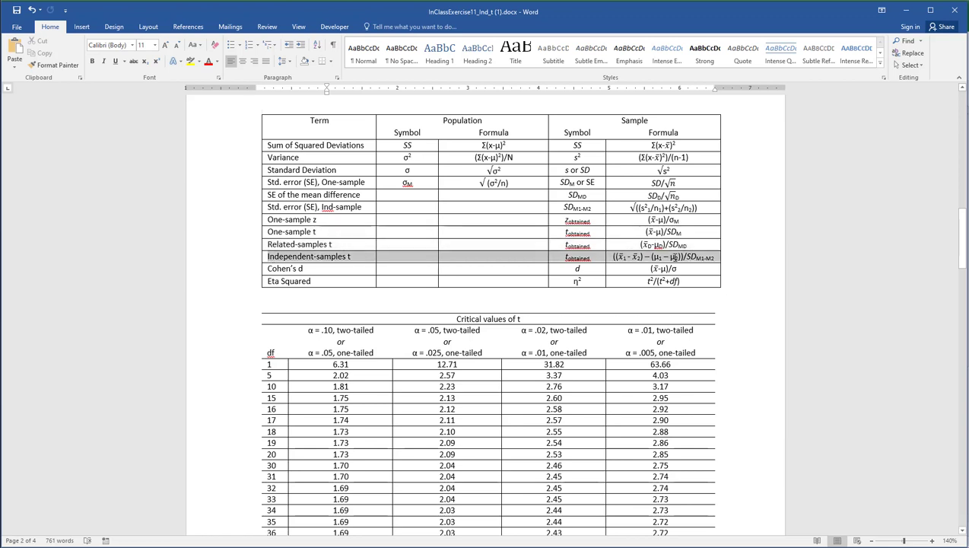
click(687, 257)
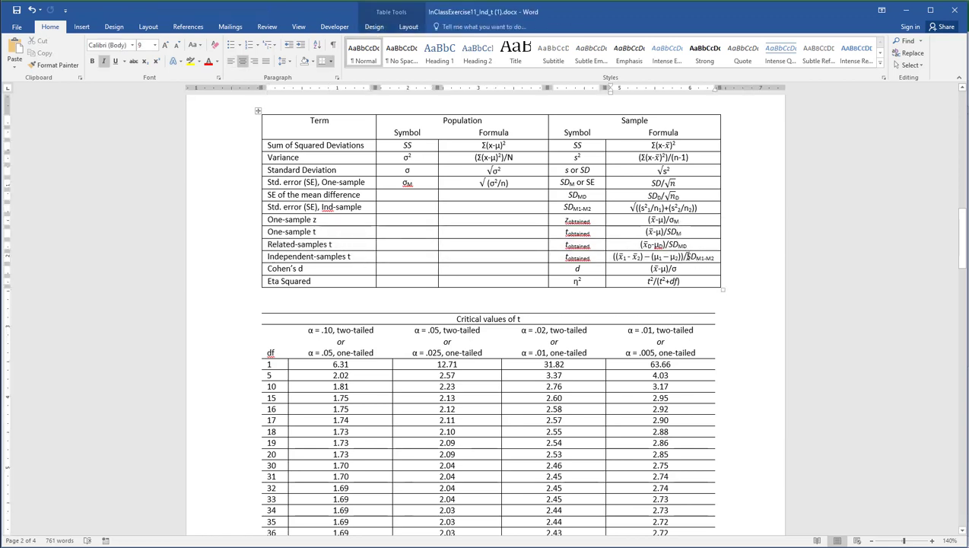
drag(687, 256, 712, 257)
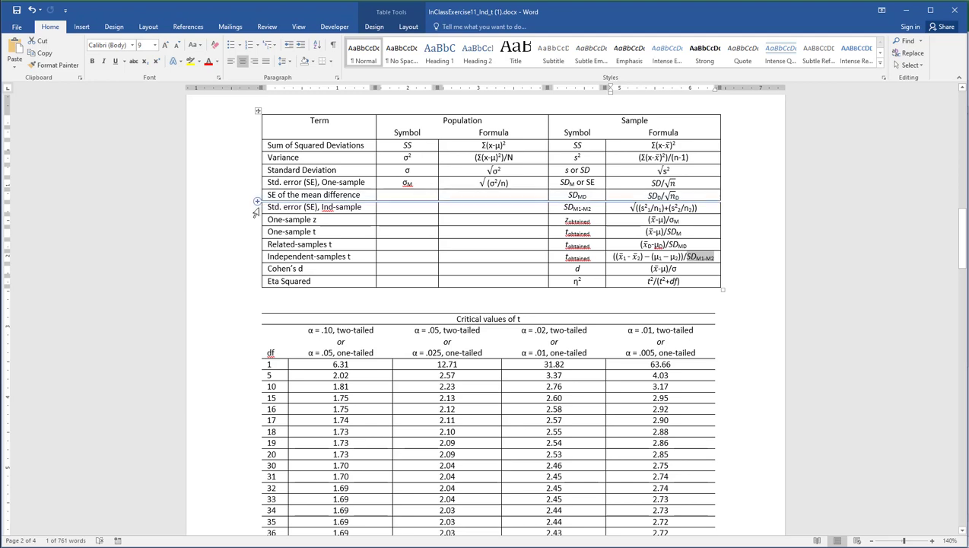
drag(268, 207, 670, 211)
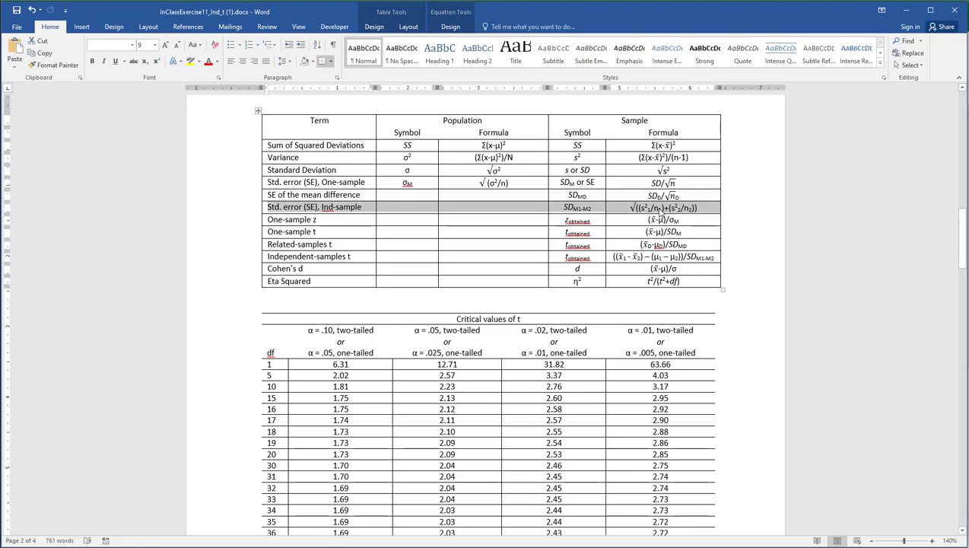
Return to the Excel workbook and compute the SEM in E8 with the formula =SQRT((E6/E2)+(E7/E3)).
key(alt+Tab)
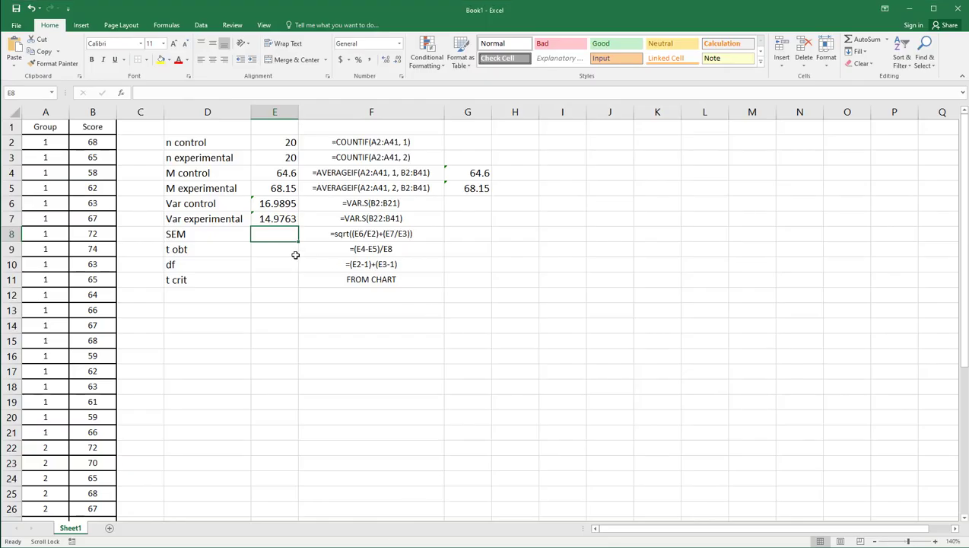
text(=s)
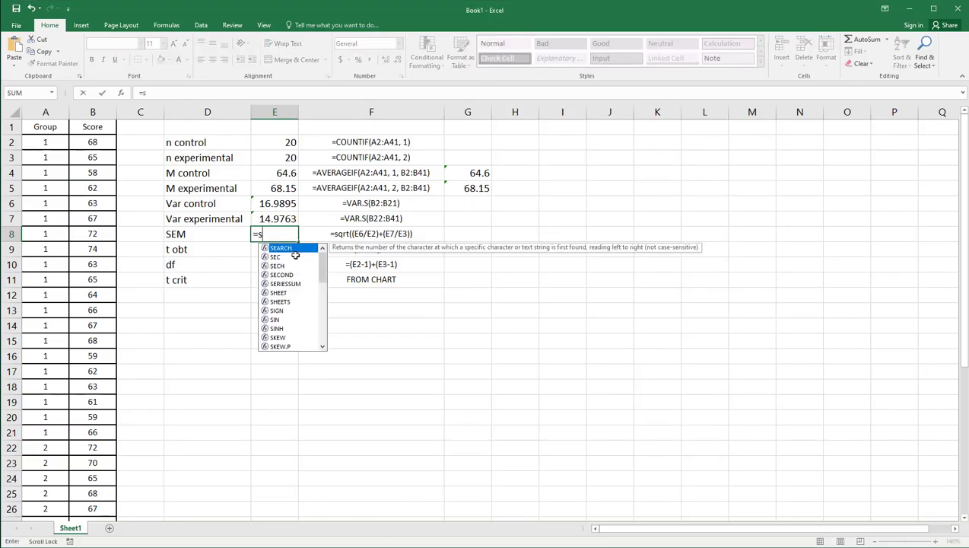
text(qrt(()
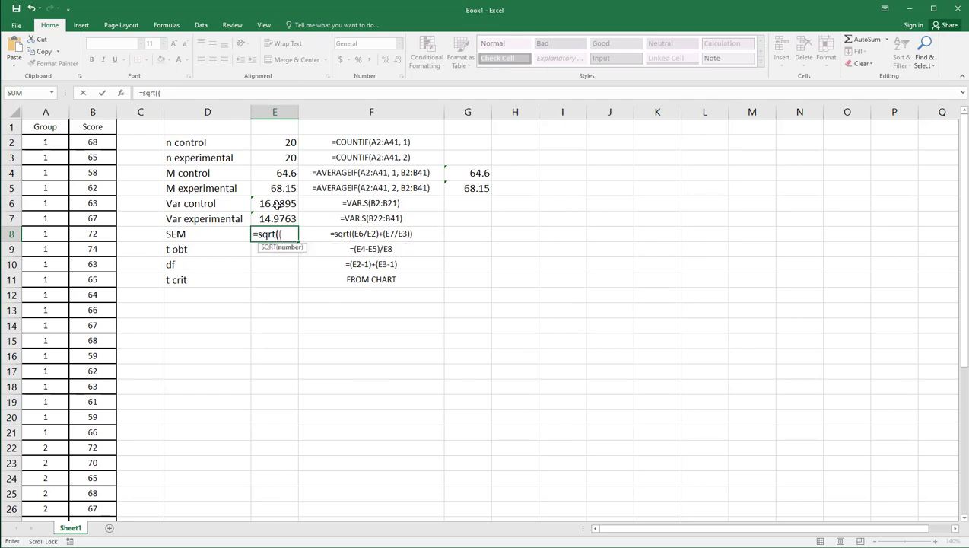
click(275, 204)
text(/)
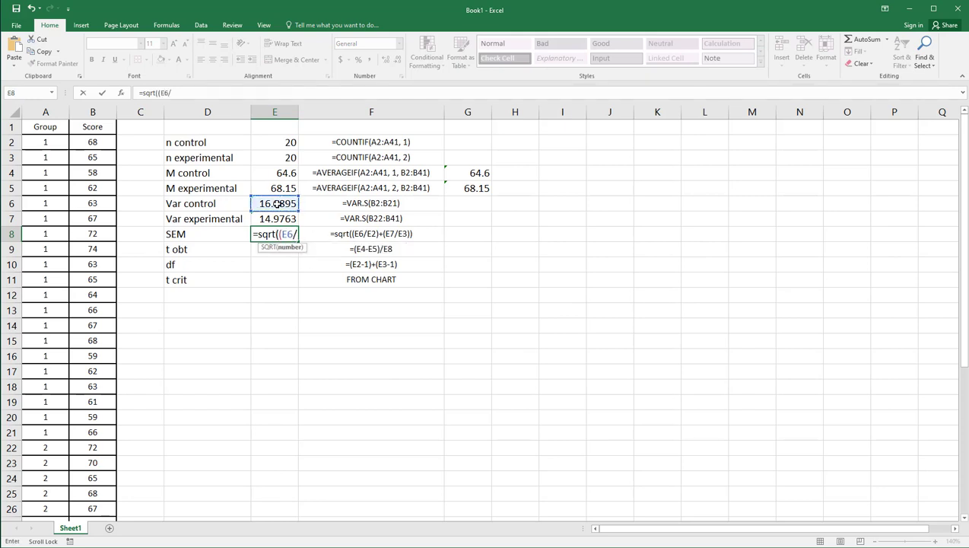
click(279, 144)
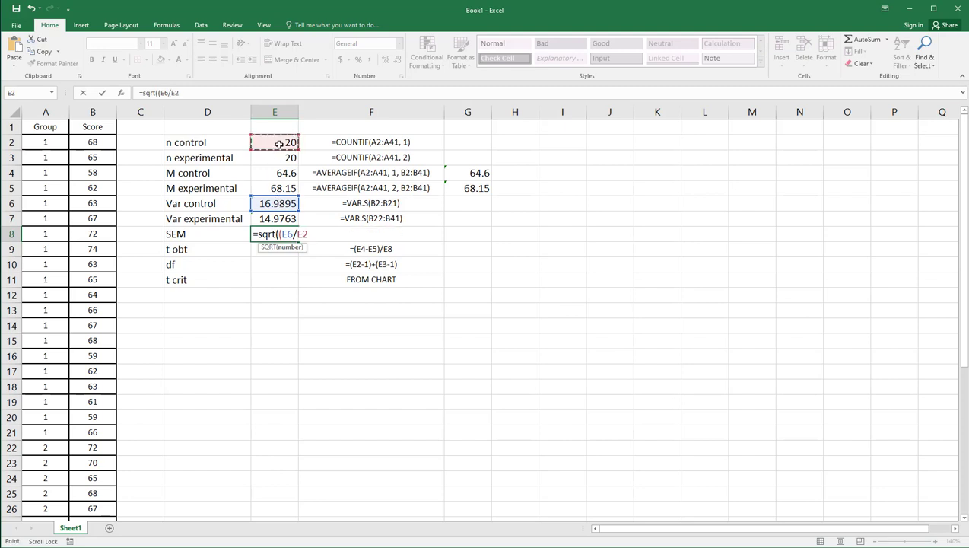
text()+()
click(272, 219)
text(/)
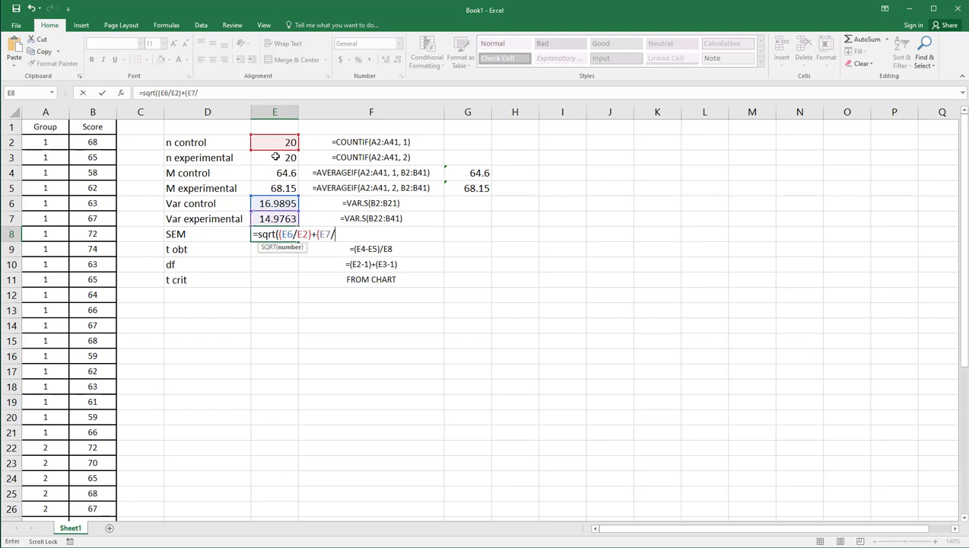
click(276, 157)
text())
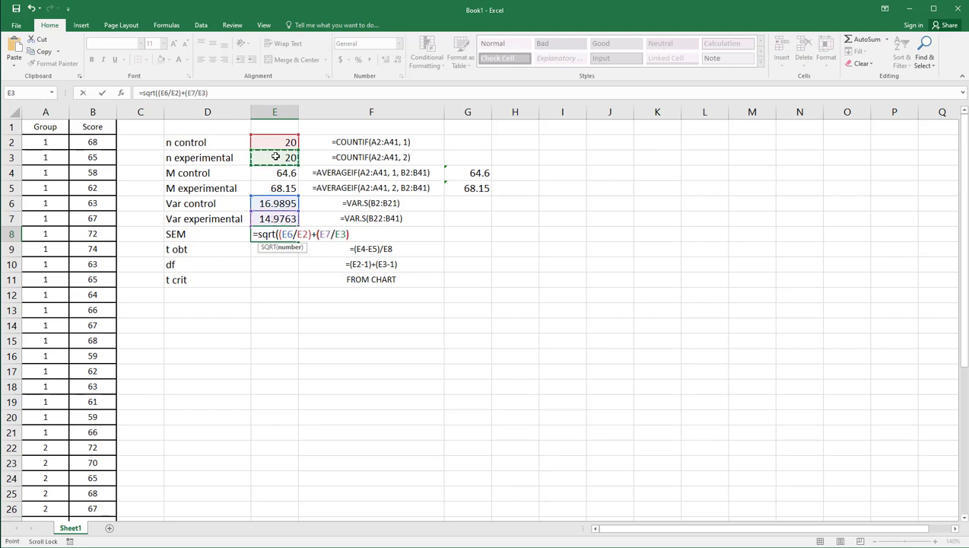
text())
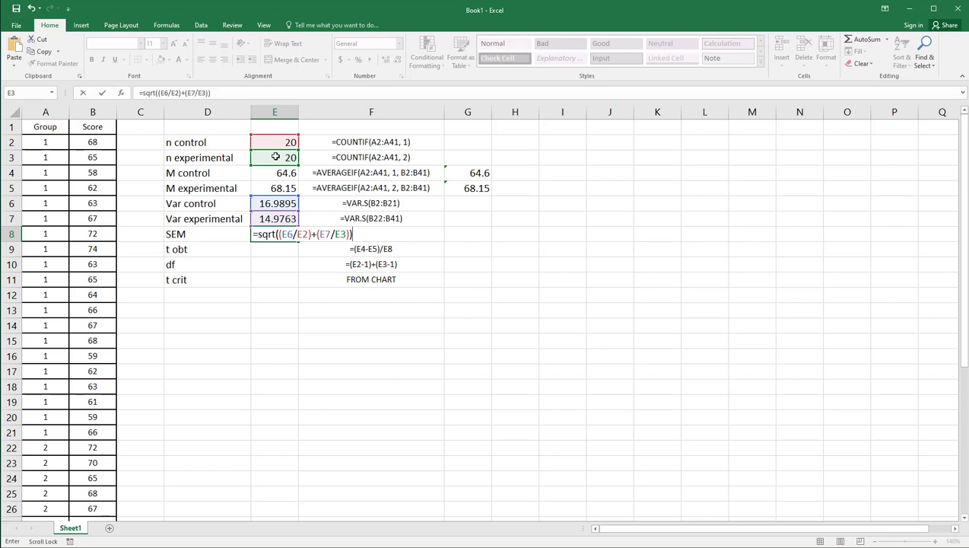
key(Return)
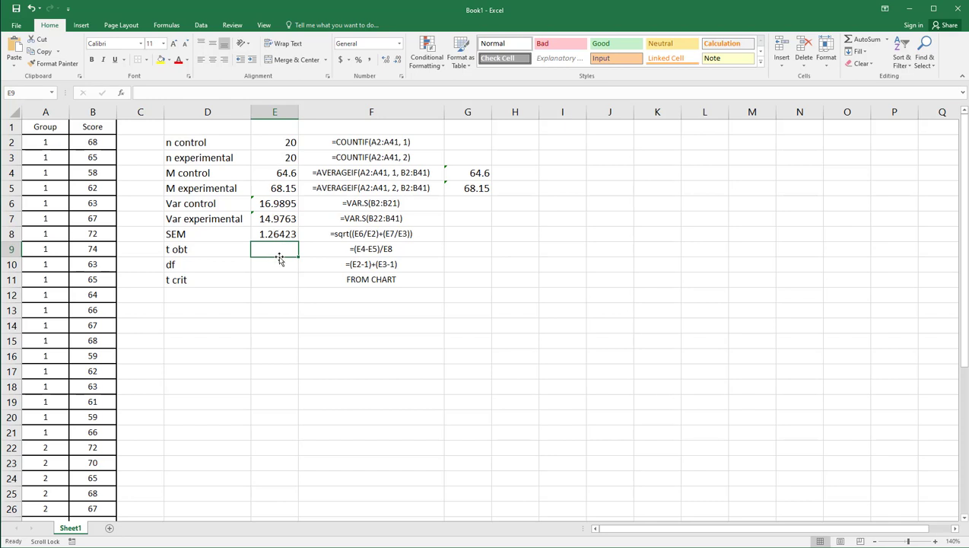
Begin the t obtained formula in E9 with the difference between the group means, =((E4-E5).
text(=)
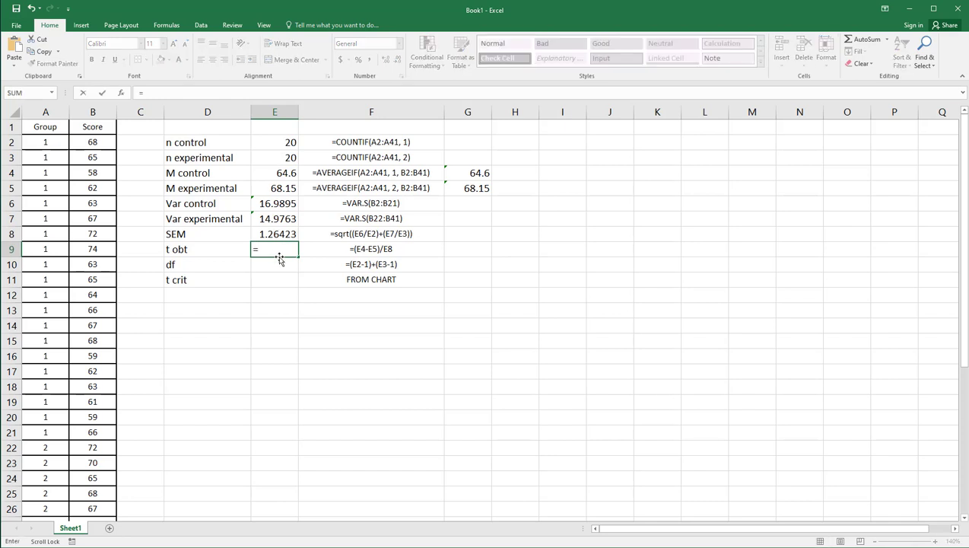
text((()
click(277, 178)
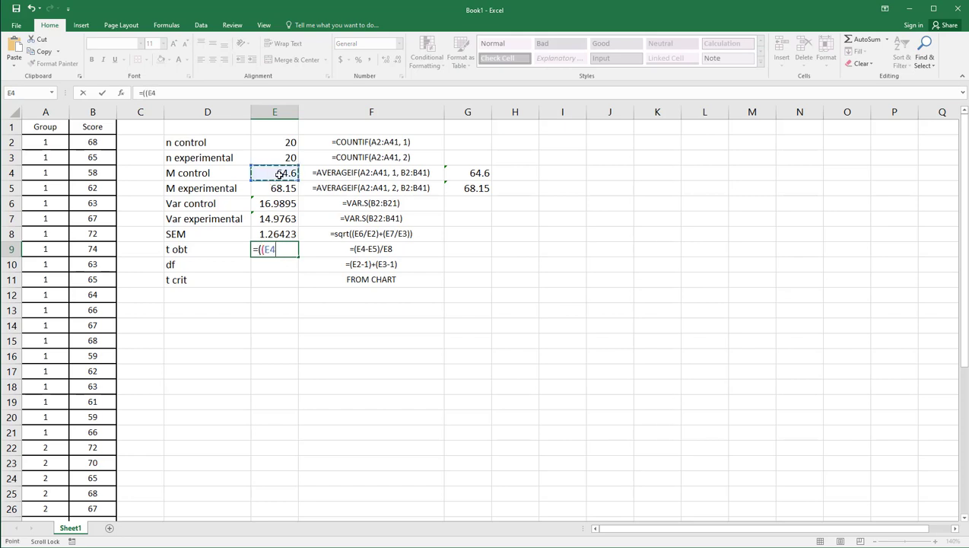
text(-)
click(285, 194)
text())
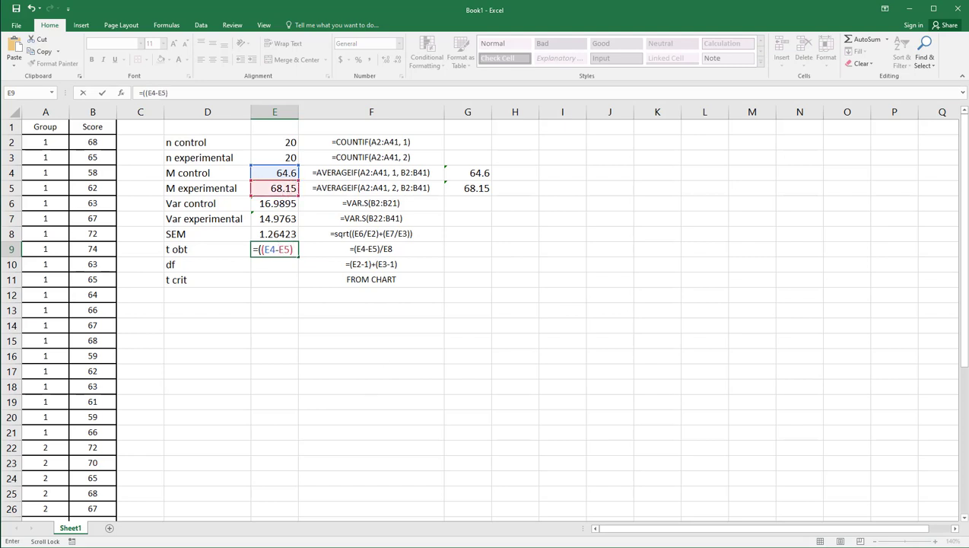
Switch to the Word worksheet and examine the (μ1 – μ2) term in the independent-samples t formula.
mouse_move(322, 547)
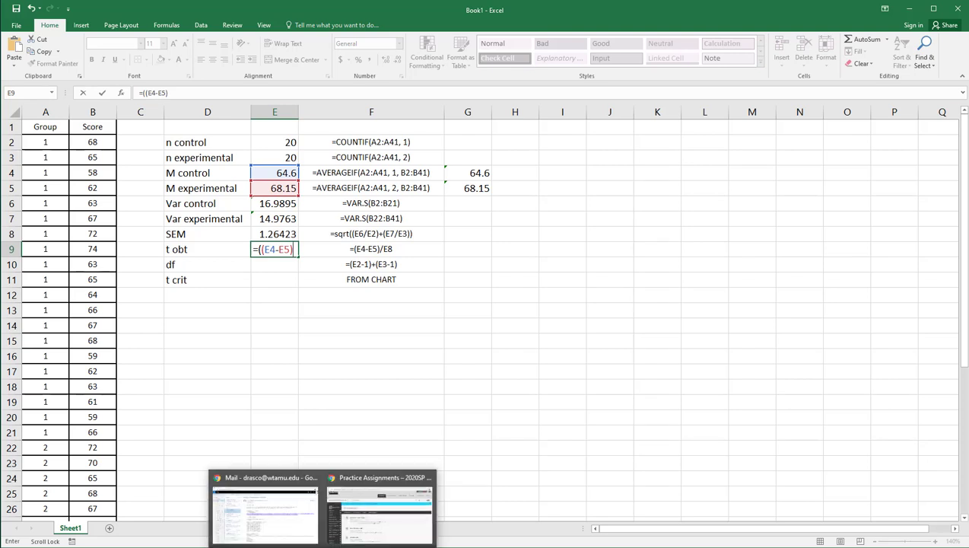
click(367, 547)
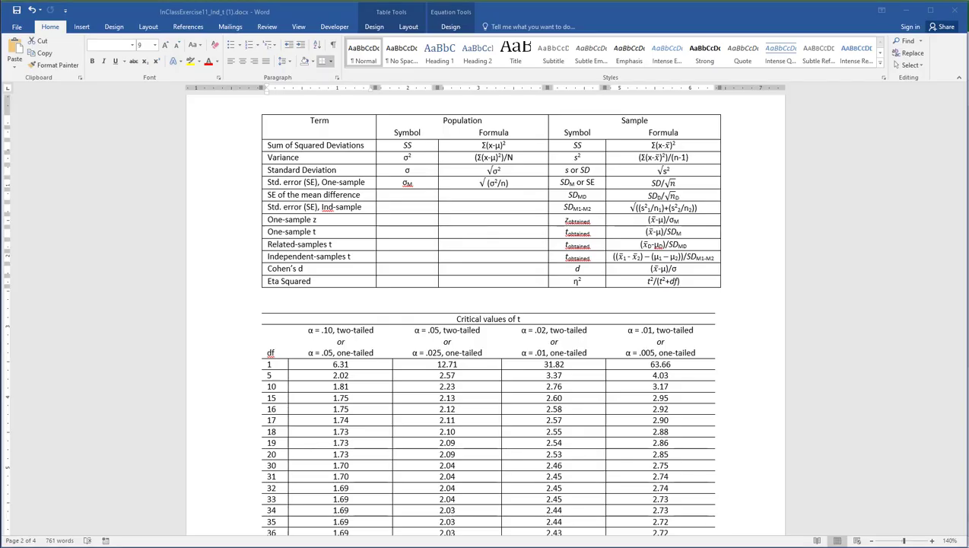
click(651, 259)
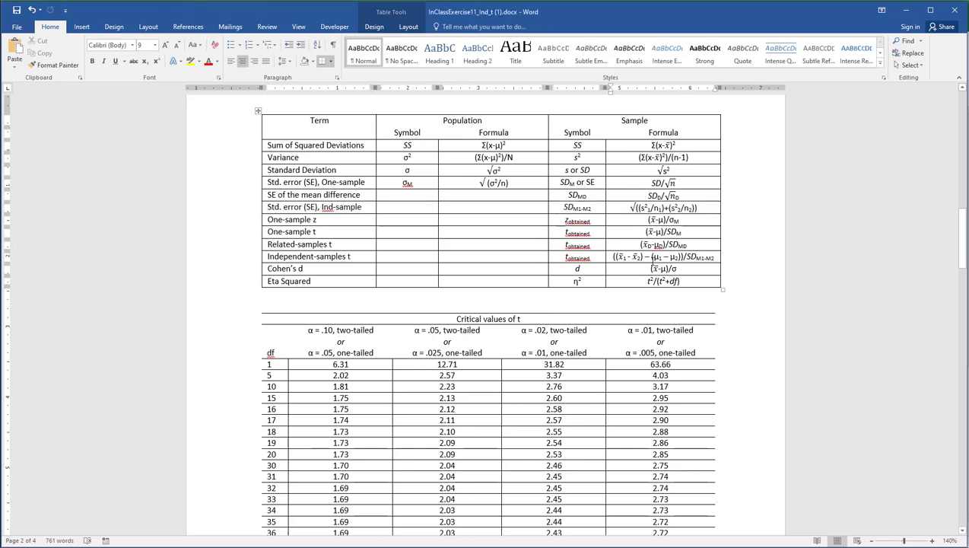
drag(652, 259, 682, 257)
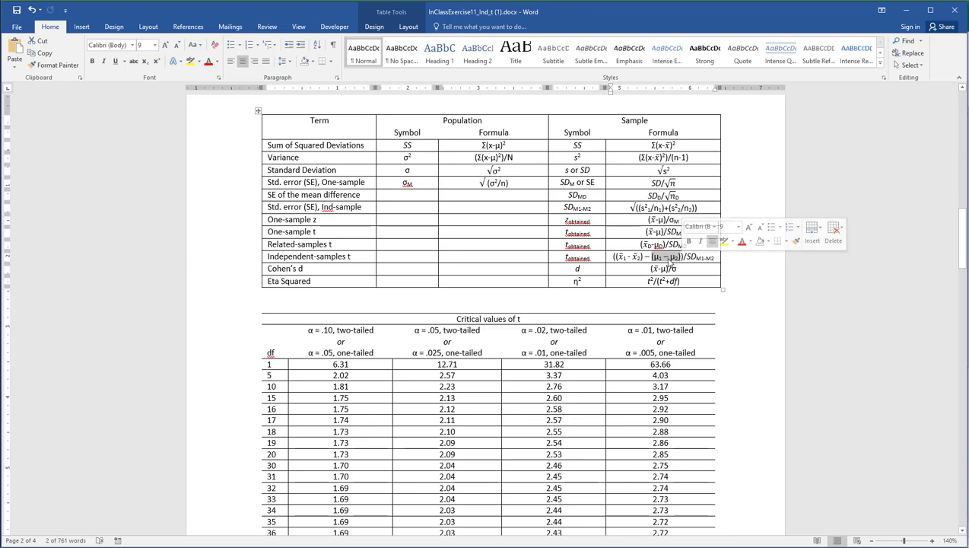
mouse_move(374, 546)
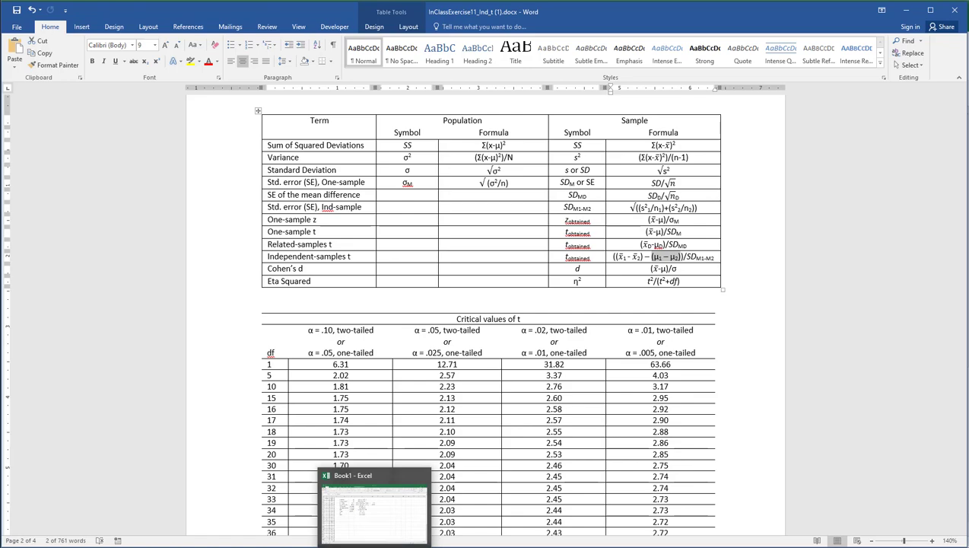
Return to the Excel workbook and complete the t obtained formula in E9 as =((E4-E5)-0)/E8.
click(386, 546)
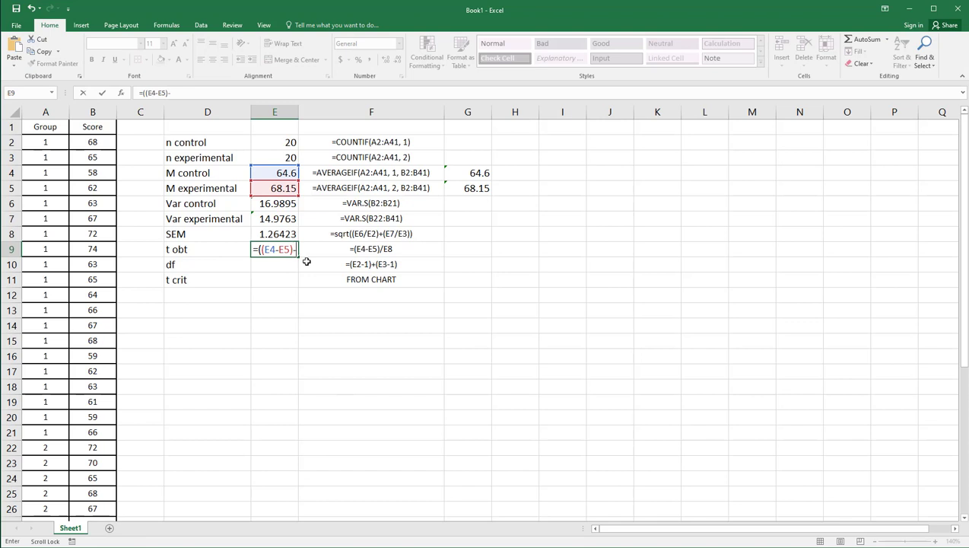
text(-0)/)
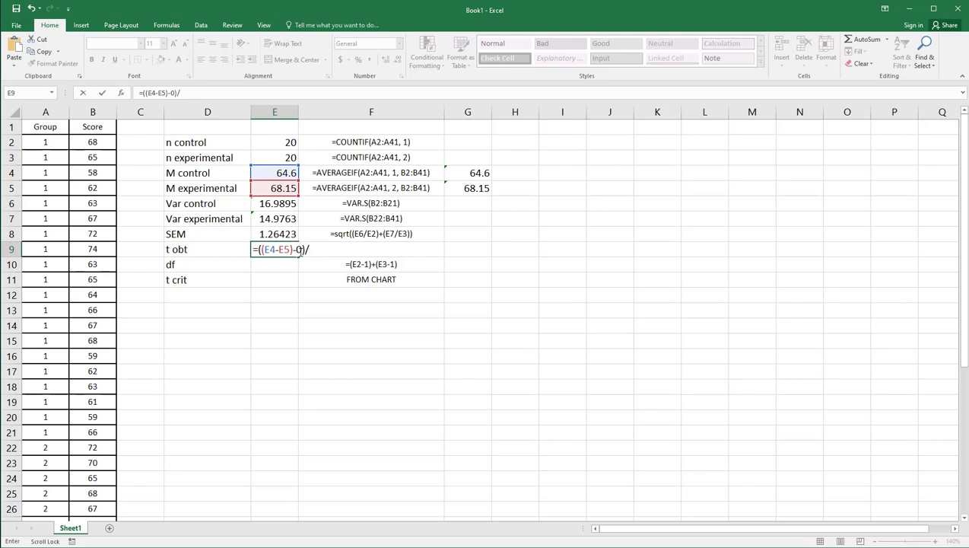
click(280, 234)
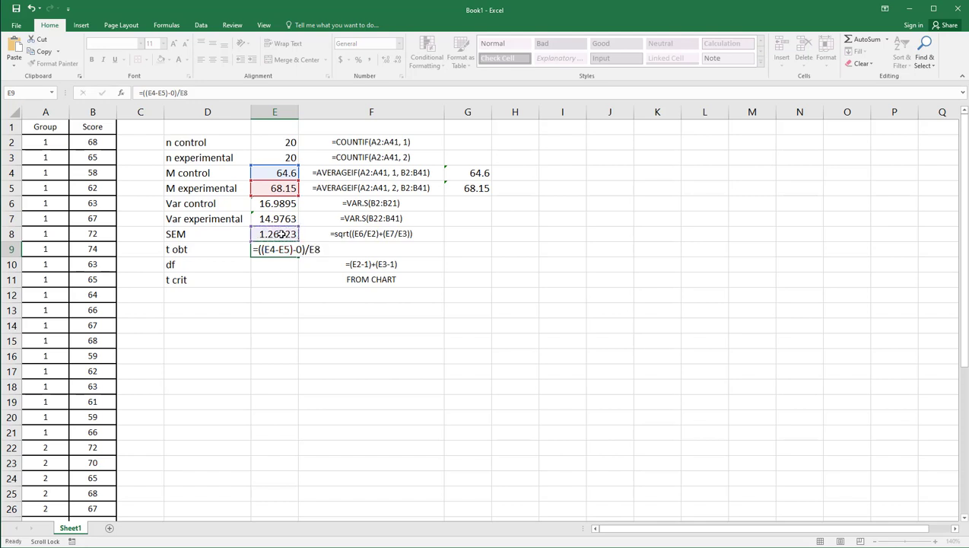
key(Return)
text(\)
key(BackSpace)
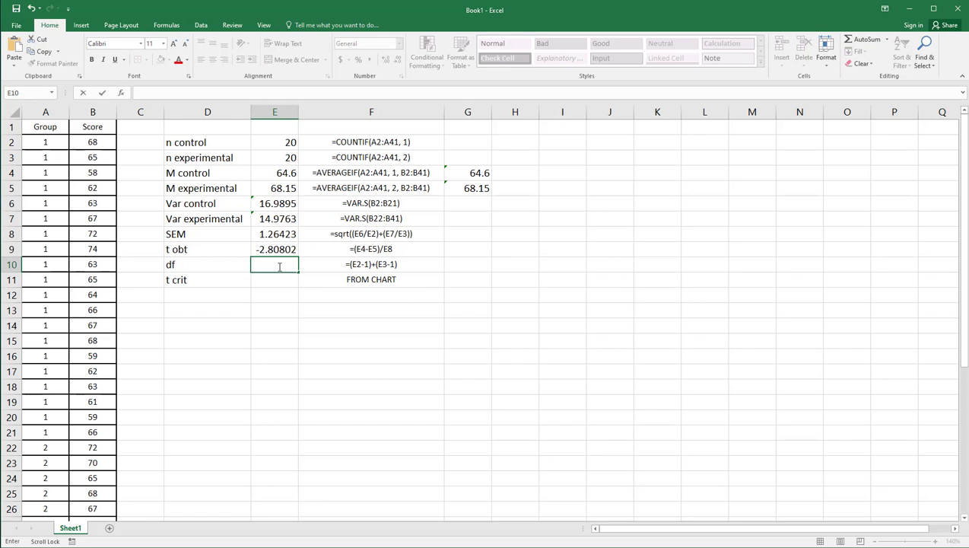
Compute the degrees of freedom in E10 with the formula =(E2-1)+(E3-1).
text(=()
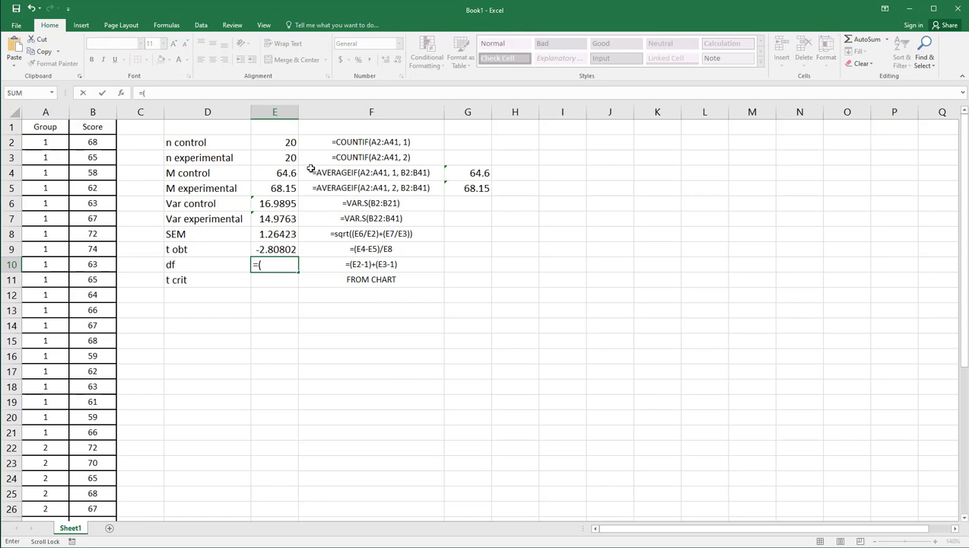
click(279, 143)
text(-1)
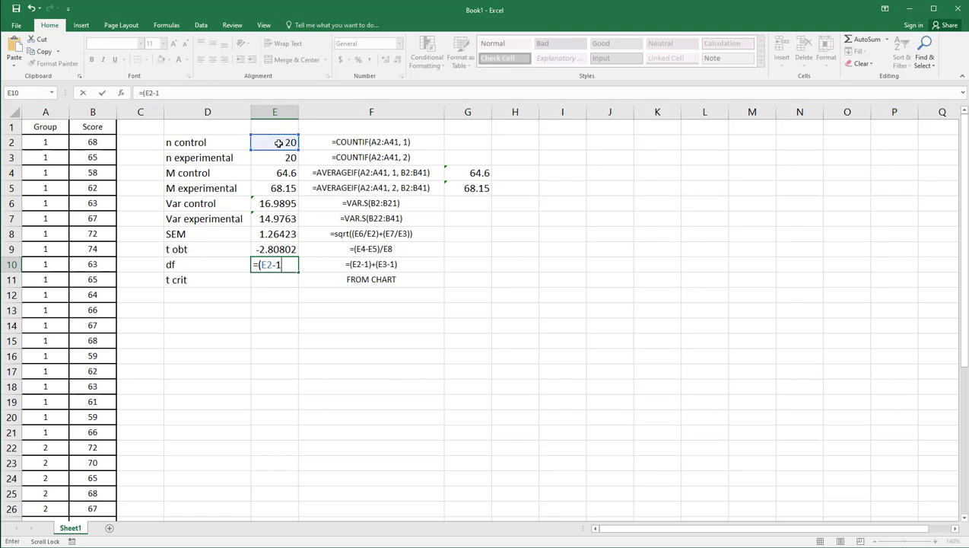
text()+()
click(278, 156)
text(-1))
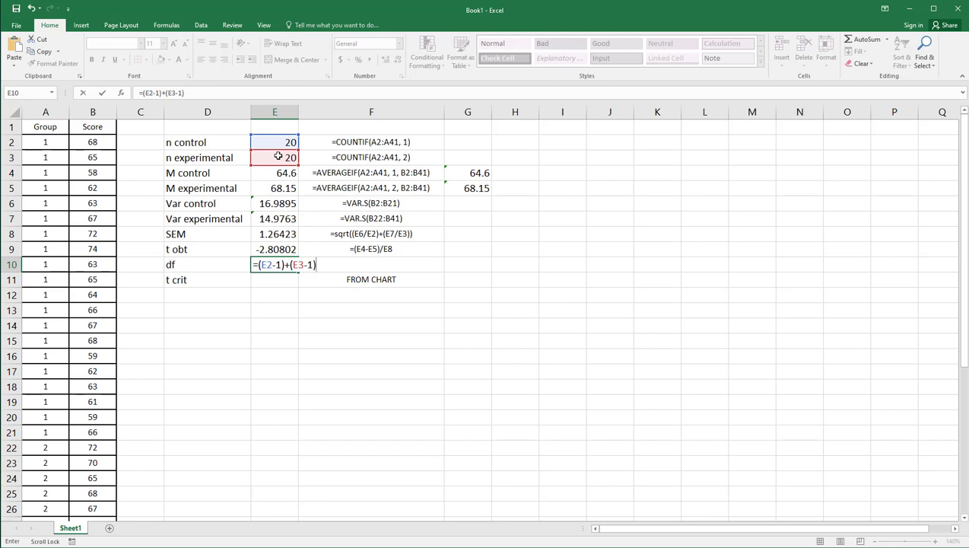
key(Return)
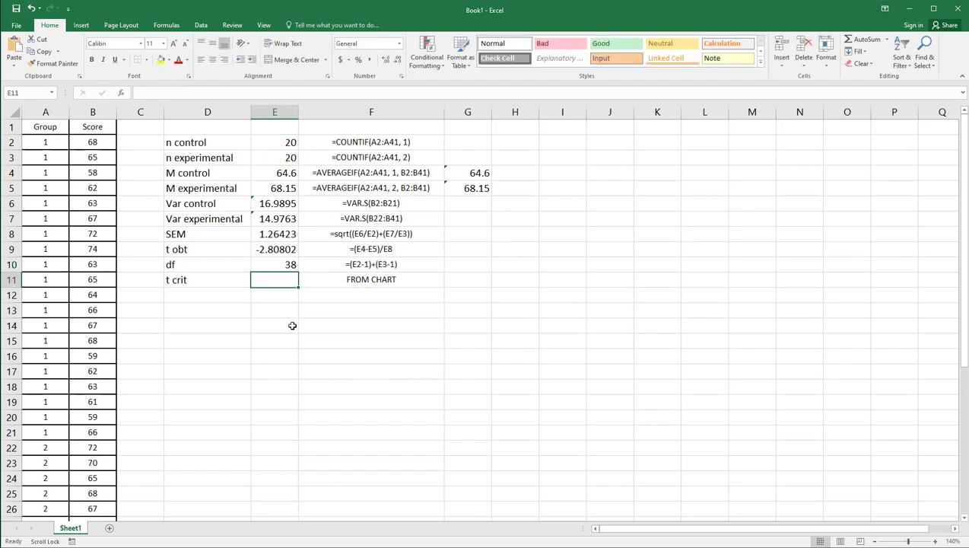
Switch to the Word worksheet and look up the critical t for df 38 at α = .05, one-tailed, checking question c's alpha.
click(355, 547)
scroll(389, 374, down, 6)
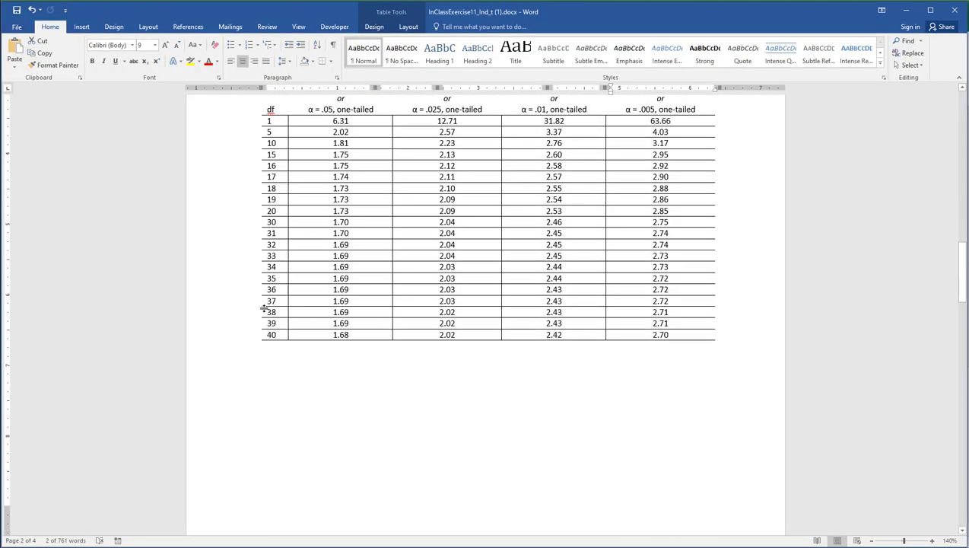
drag(272, 312, 654, 312)
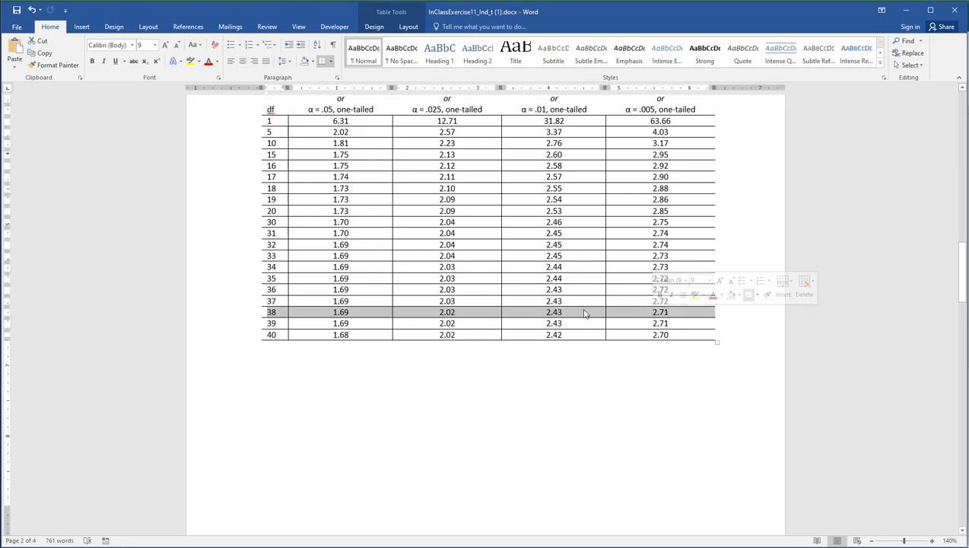
scroll(552, 309, up, 1)
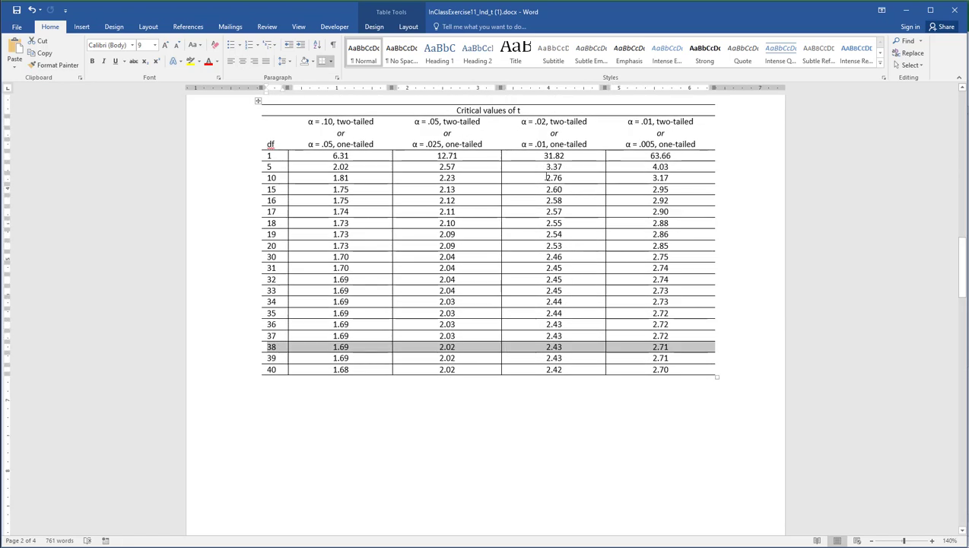
scroll(333, 149, up, 15)
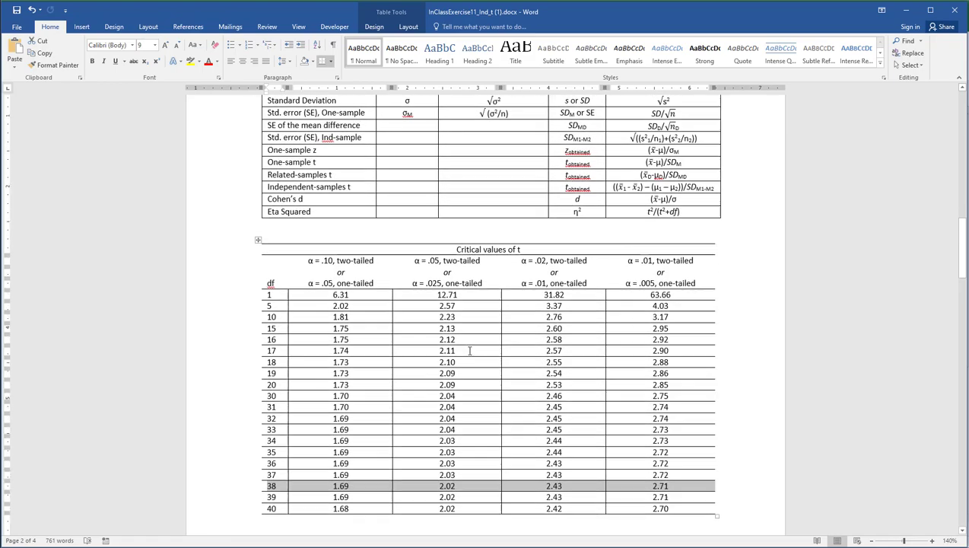
scroll(469, 351, up, 4)
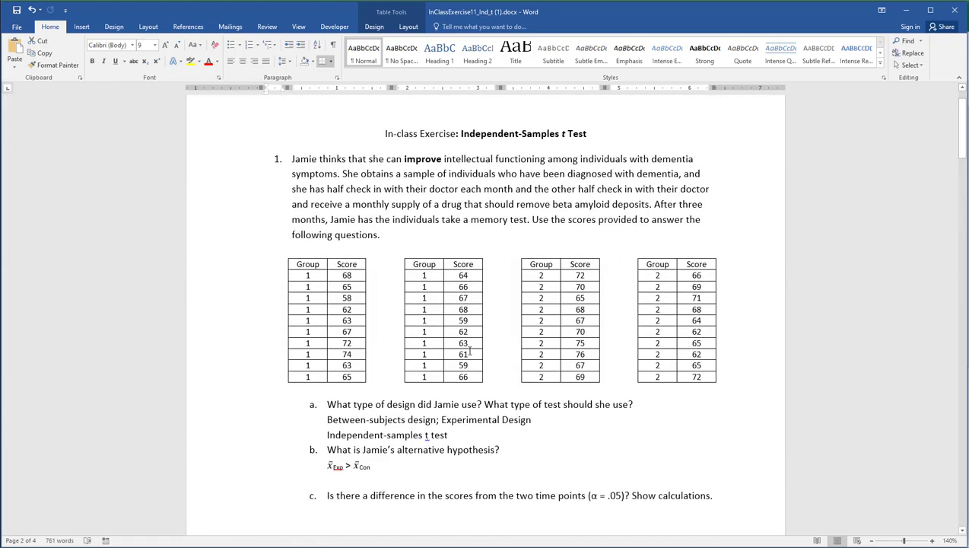
drag(588, 494, 623, 493)
scroll(560, 510, down, 4)
scroll(560, 510, down, 15)
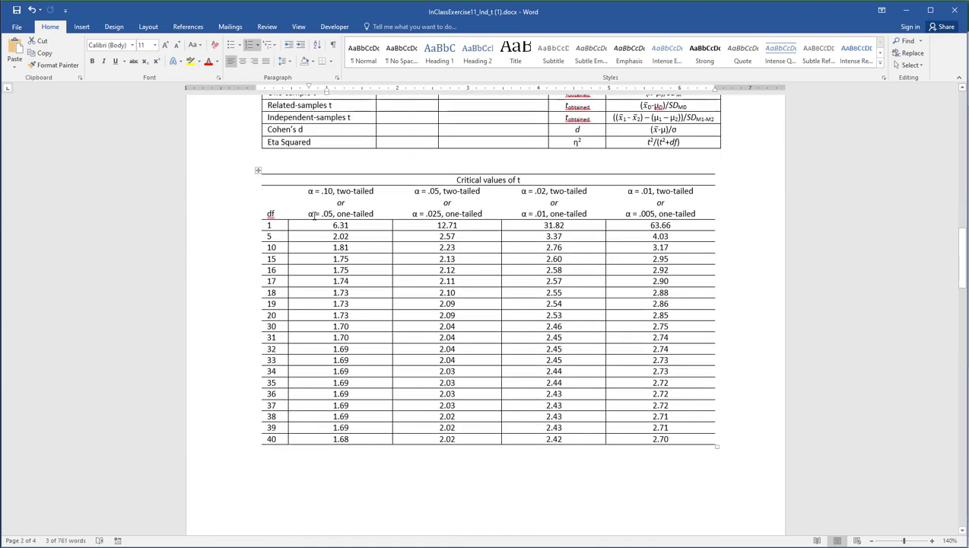
drag(318, 216, 376, 413)
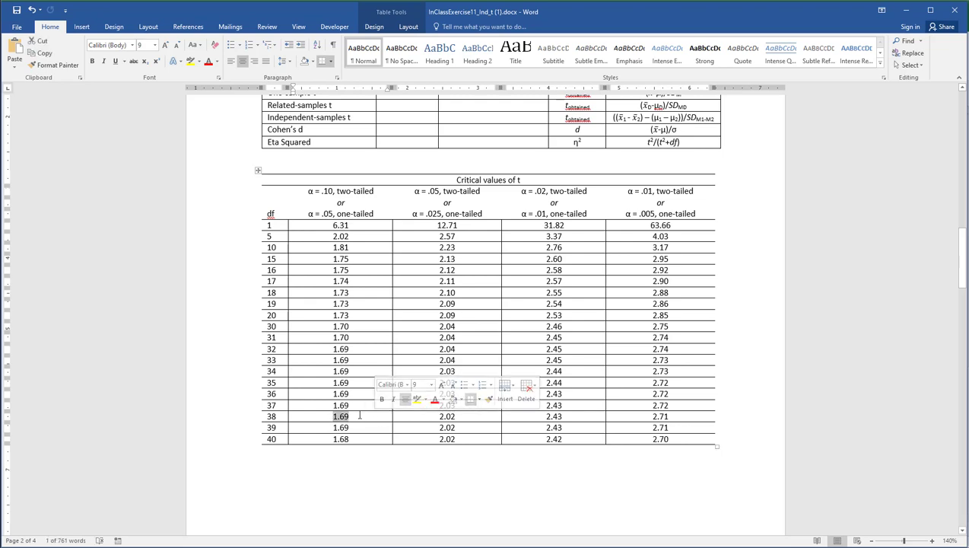
Return to the Excel workbook and enter 1.69 as the critical t in E11.
key(alt+Tab)
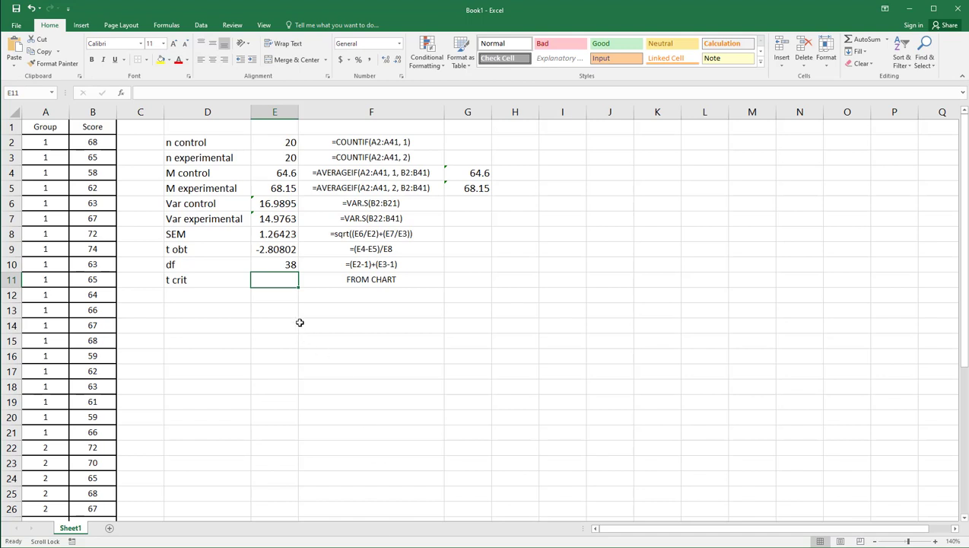
text(1.69)
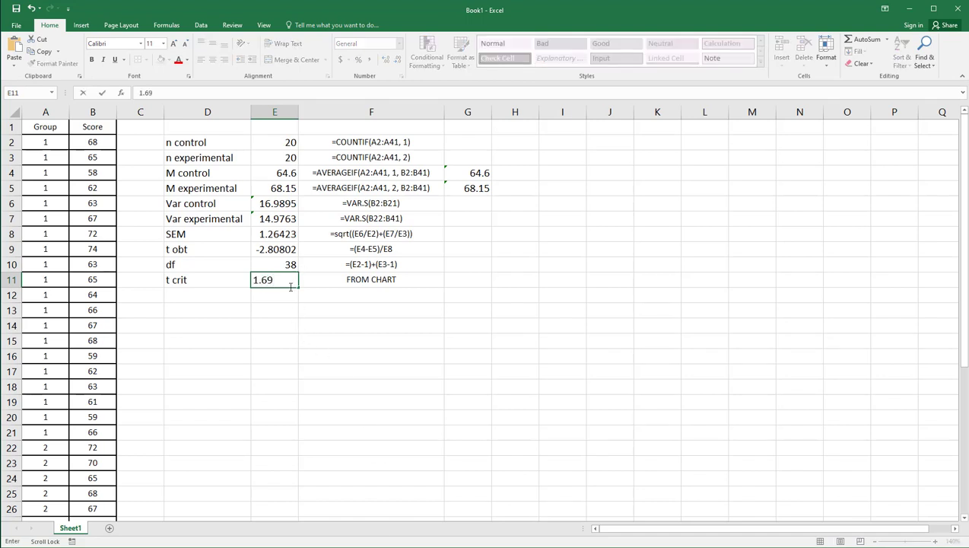
click(282, 295)
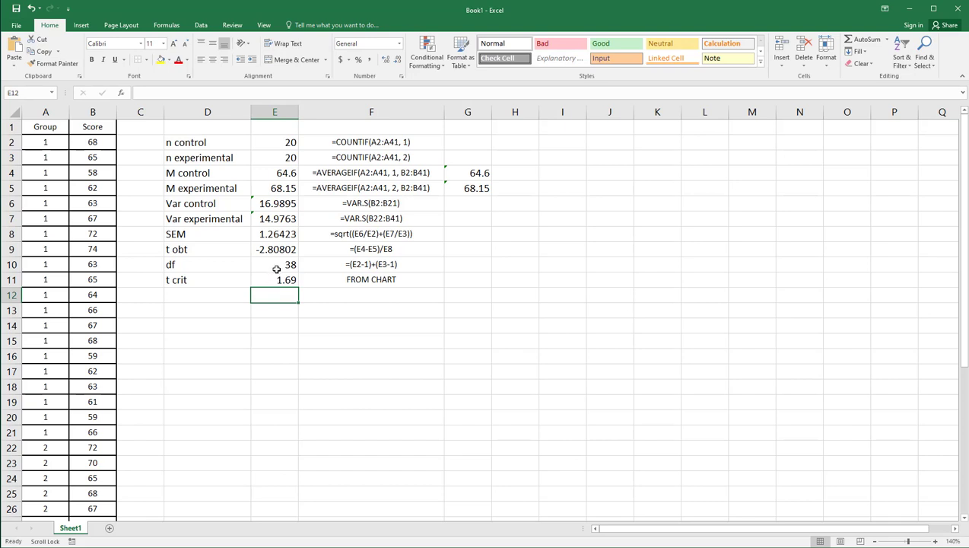
Compare the experimental and control means with the E4-E5 subtraction order in the t formula note in F9.
drag(206, 187, 278, 187)
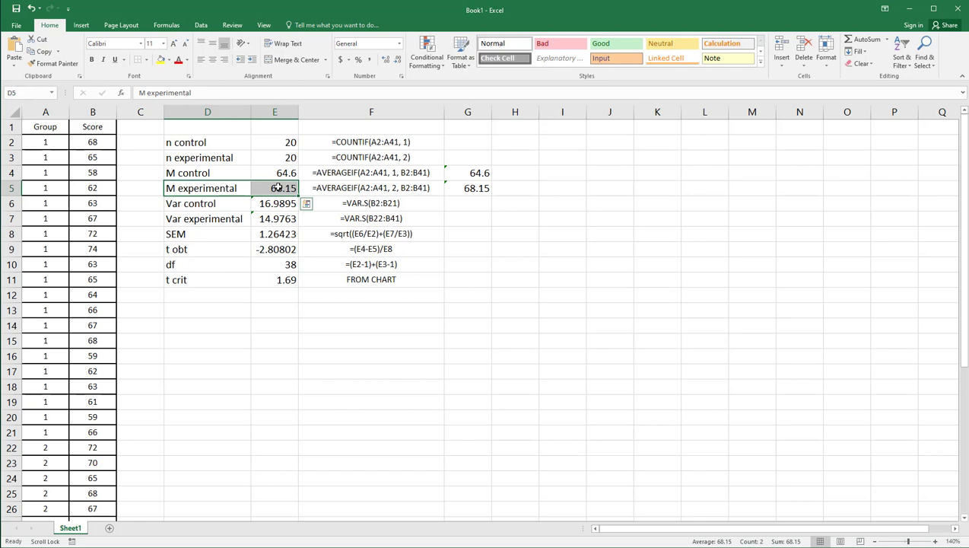
click(206, 170)
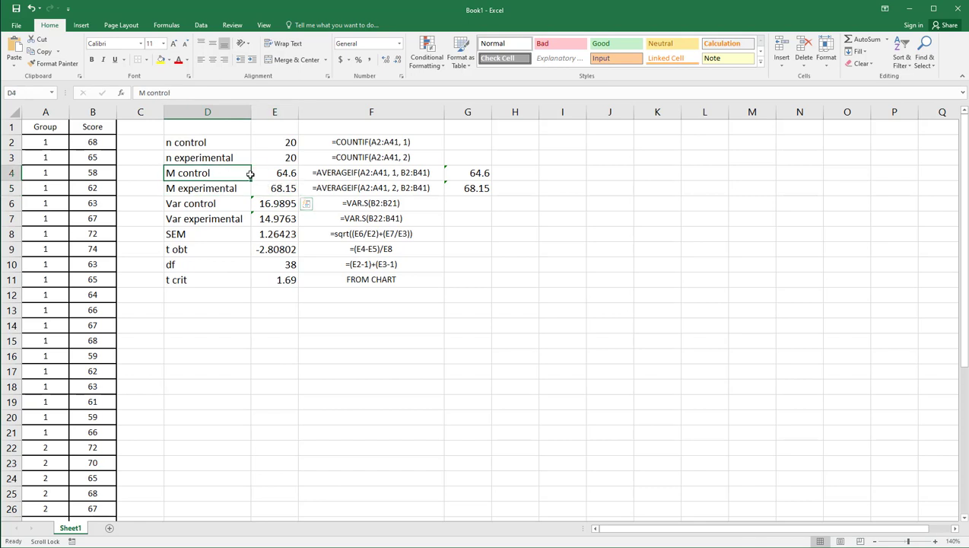
drag(249, 175, 264, 175)
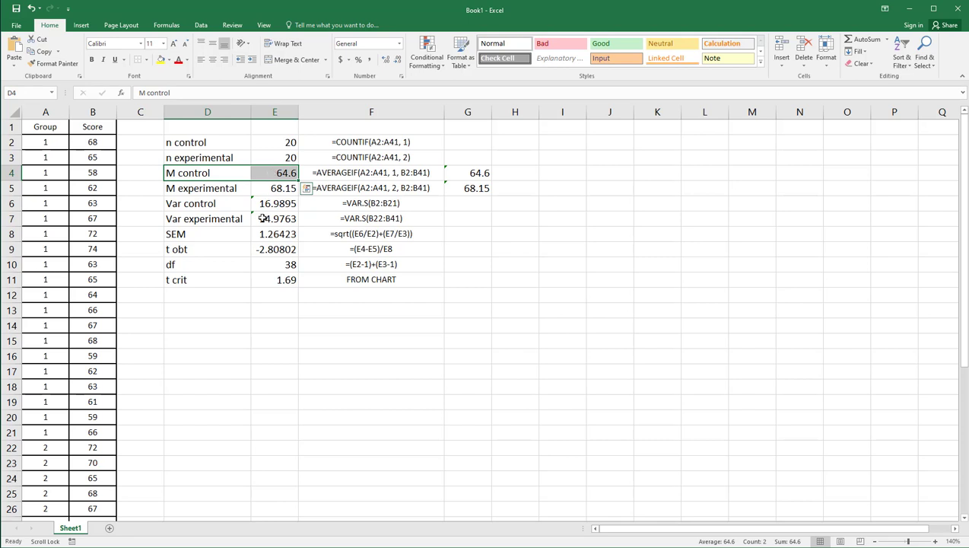
double_click(359, 249)
drag(358, 249, 381, 250)
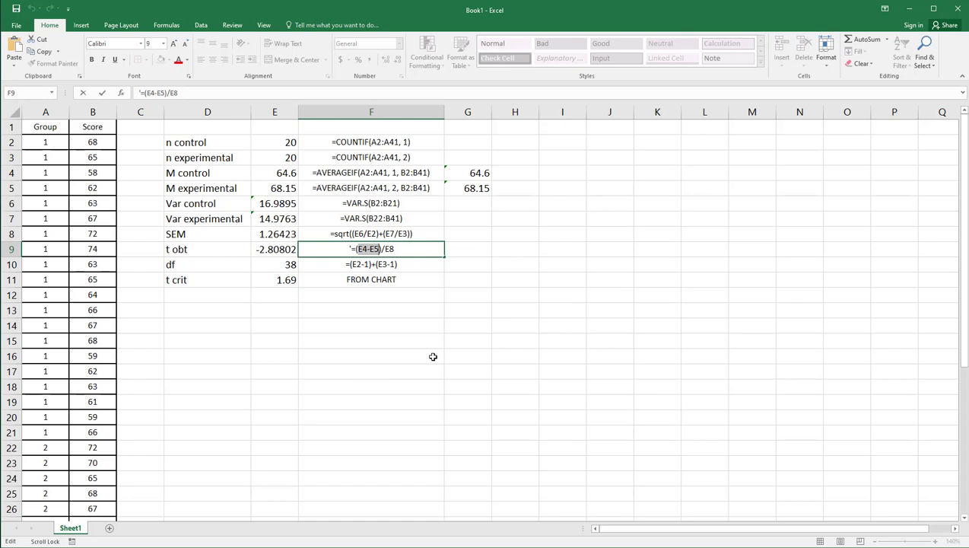
Change the critical t in E11 to -1.69.
click(275, 278)
key(F2)
key(Home)
text(-)
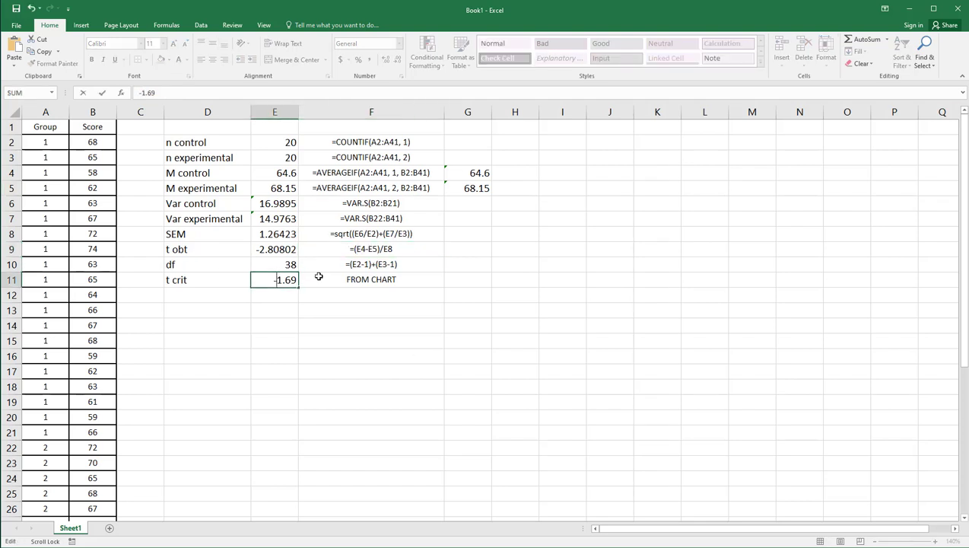
key(Return)
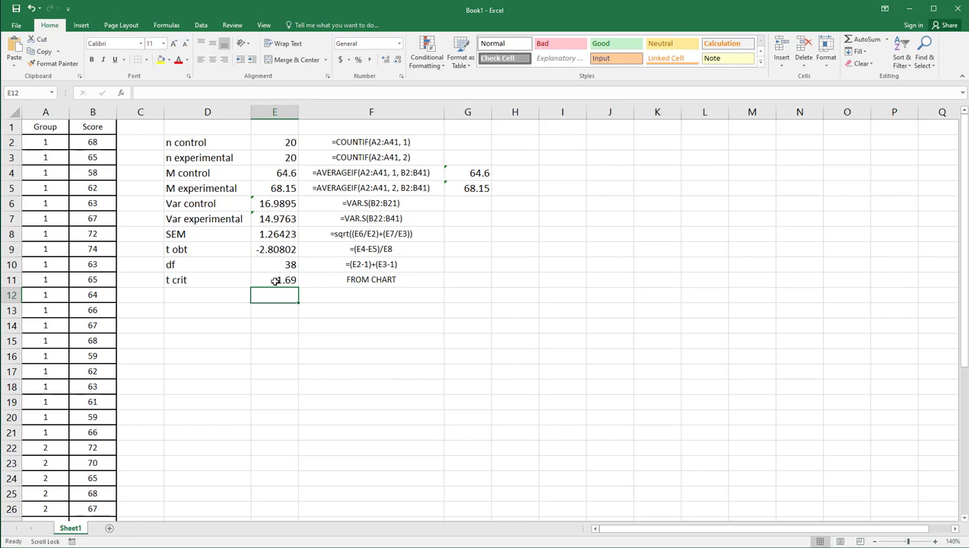
Fill the t obtained row D9:F9 and the t critical row D11:F11 with yellow.
click(272, 250)
drag(195, 250, 347, 252)
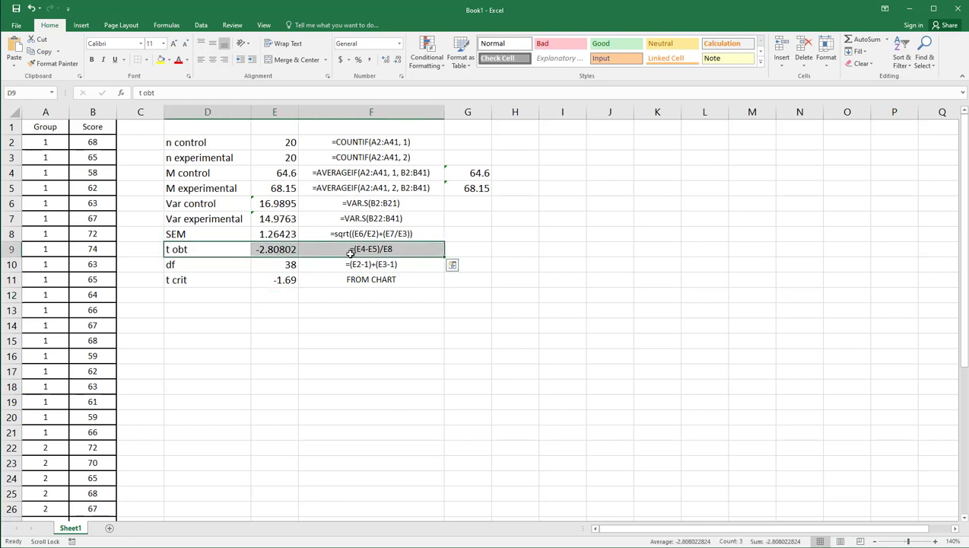
click(160, 60)
drag(215, 285, 365, 281)
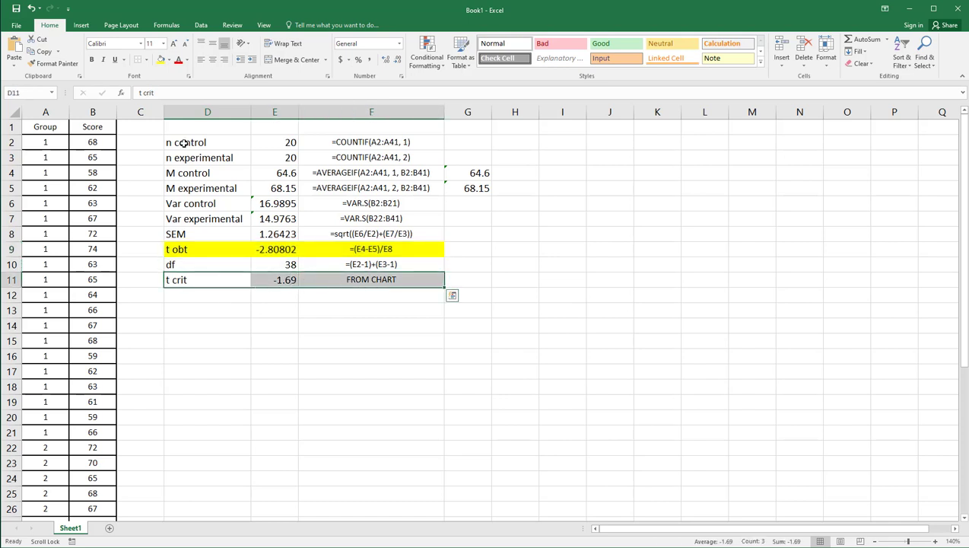
click(168, 62)
click(160, 61)
drag(295, 411, 291, 399)
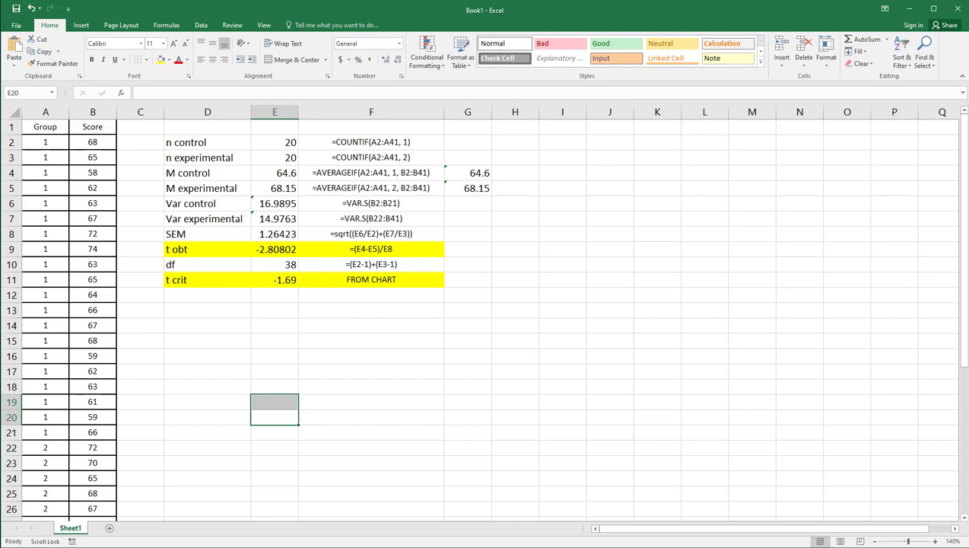
Switch to the Word worksheet and review the opening sentence of question 1 stating the researcher's claim.
key(alt+Tab)
scroll(407, 245, down, 1)
scroll(368, 277, up, 15)
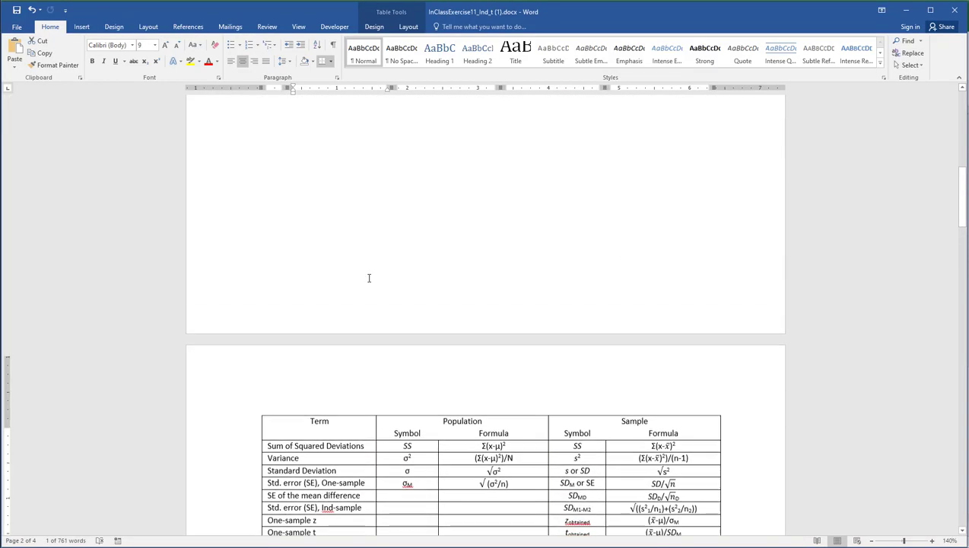
scroll(367, 277, up, 2)
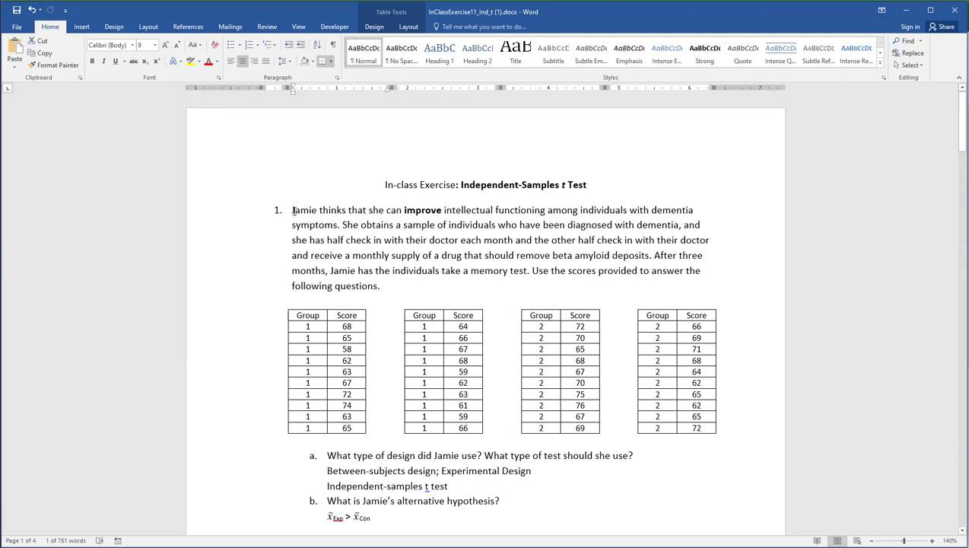
drag(299, 212, 336, 226)
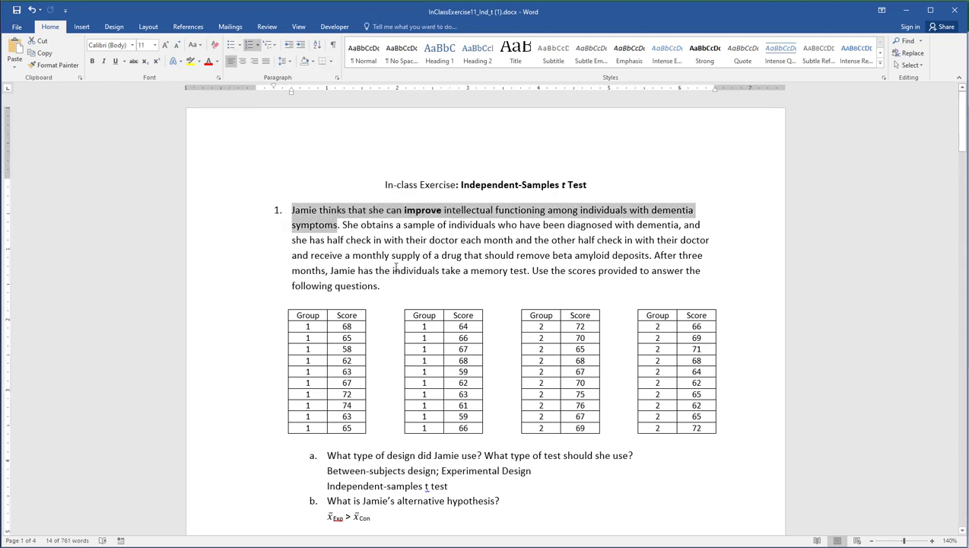